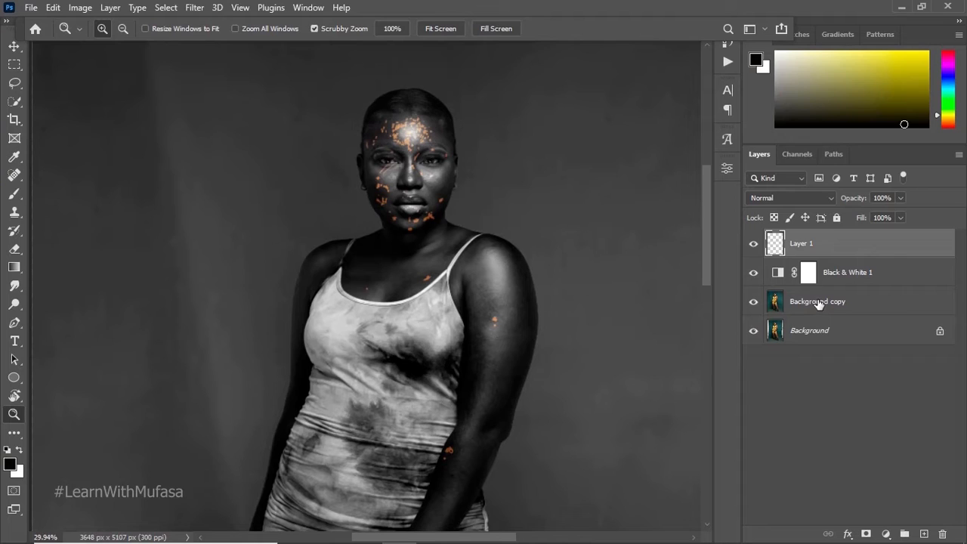
Step: Group Layer 1, Black & White 1 and Background copy into one group and hide that group
left_click(831, 290, "ctrl")
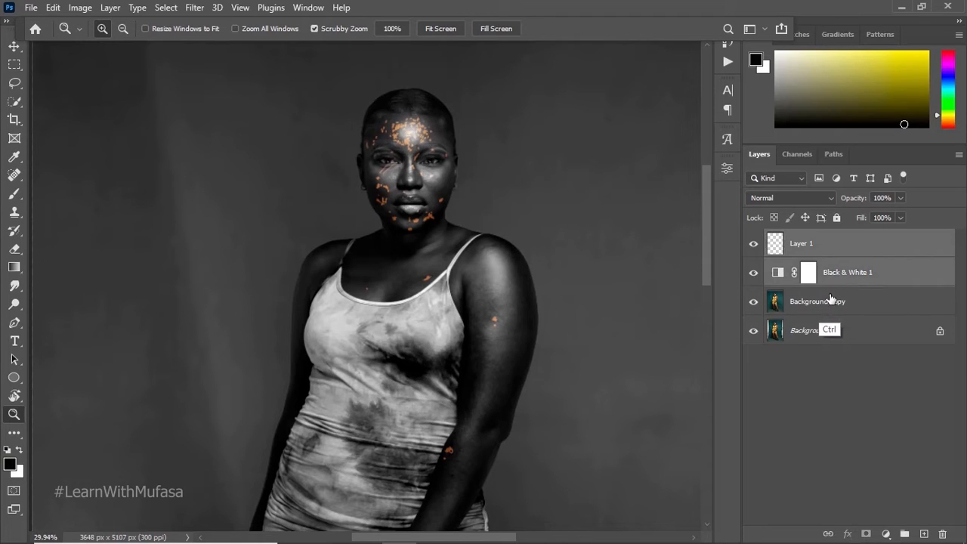
left_click(829, 305, "ctrl")
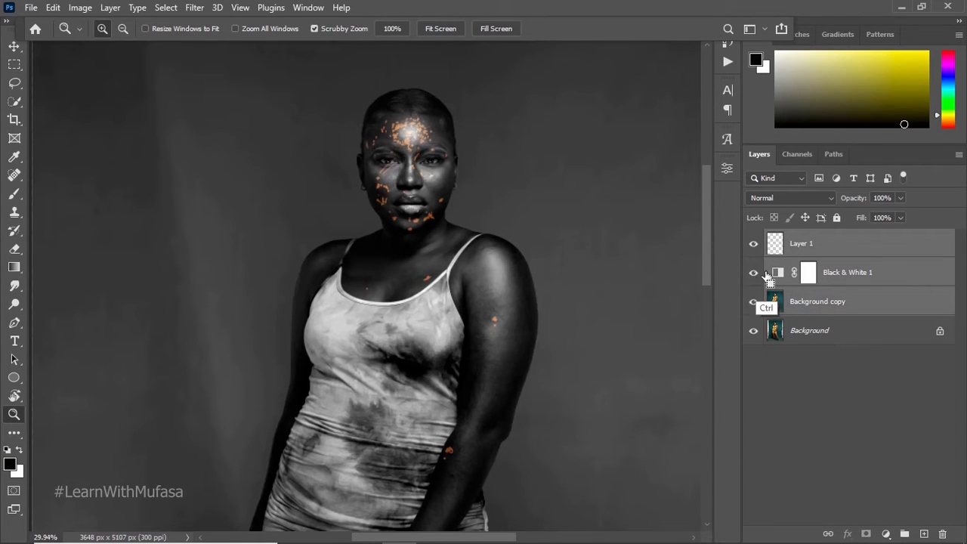
key("ctrl+g")
left_click(753, 237)
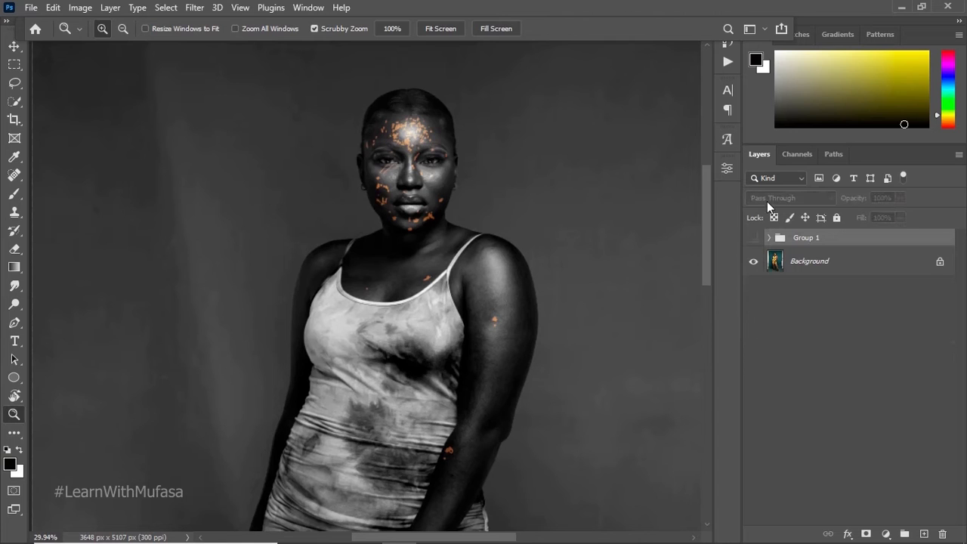
Step: Examine the model's skin and the backdrop at several magnifications, and compare the photo with Group 1 shown and hidden
left_click_drag(454, 135, 406, 179)
scroll(431, 171, "down", 3)
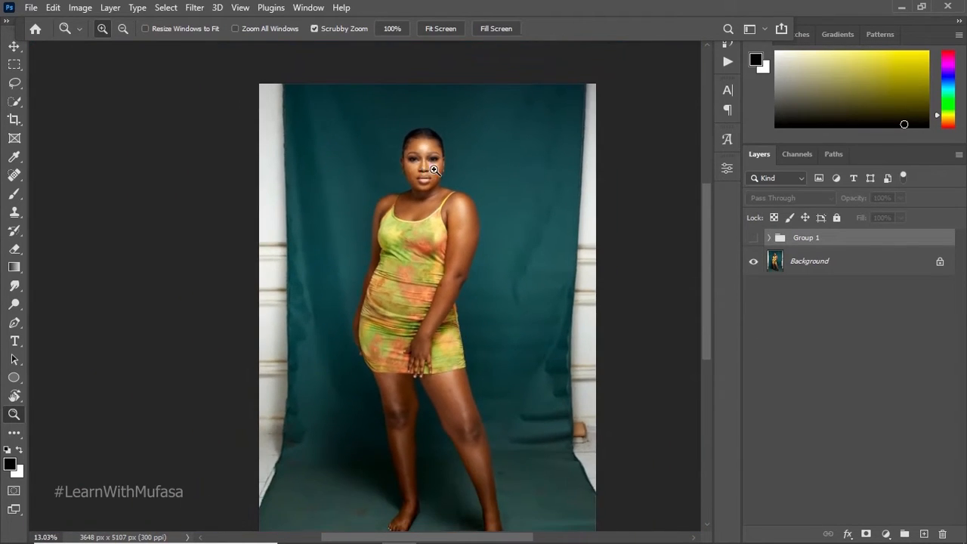
left_click_drag(438, 148, 498, 141)
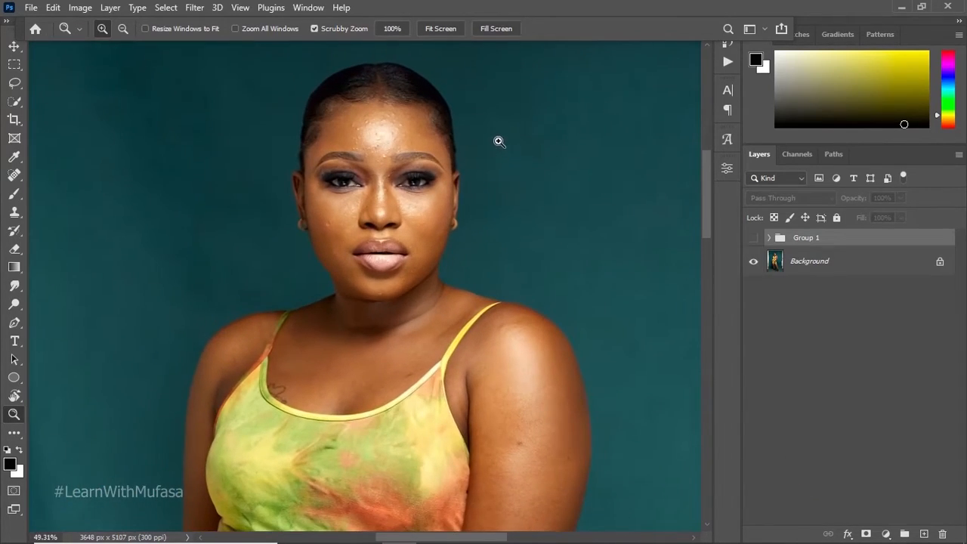
left_click_drag(442, 132, 473, 91)
left_click_drag(417, 141, 404, 157)
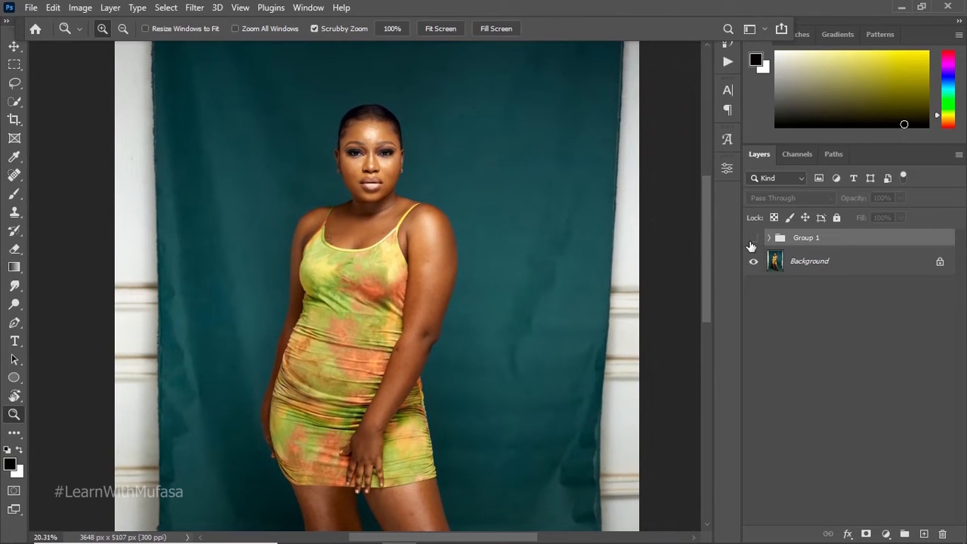
left_click(753, 238)
left_click(752, 239)
left_click_drag(383, 146, 433, 133)
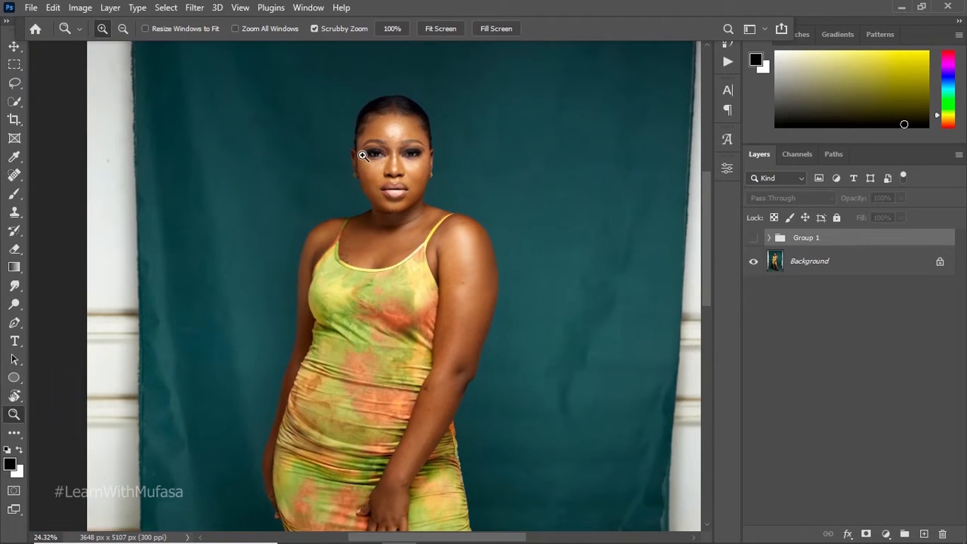
left_click_drag(362, 154, 512, 55)
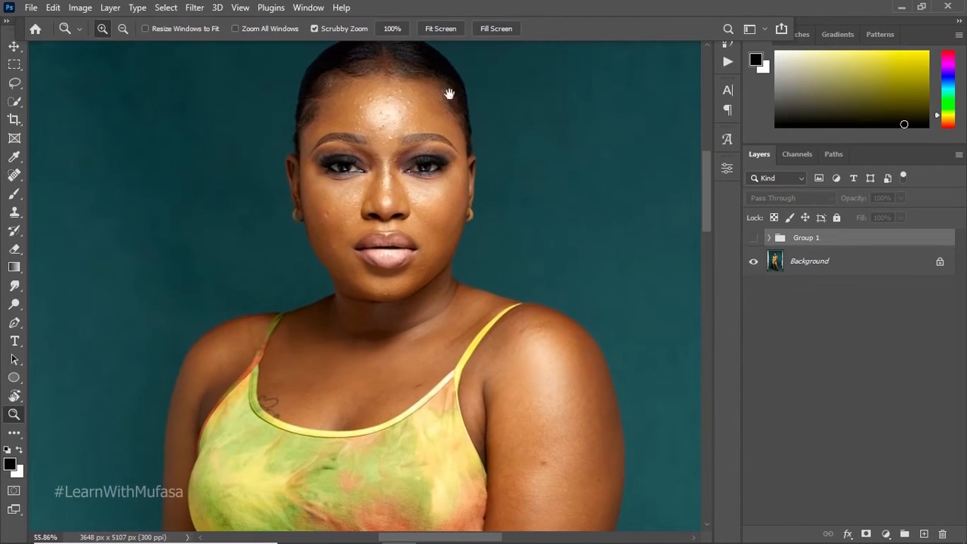
left_click_drag(449, 94, 356, 164)
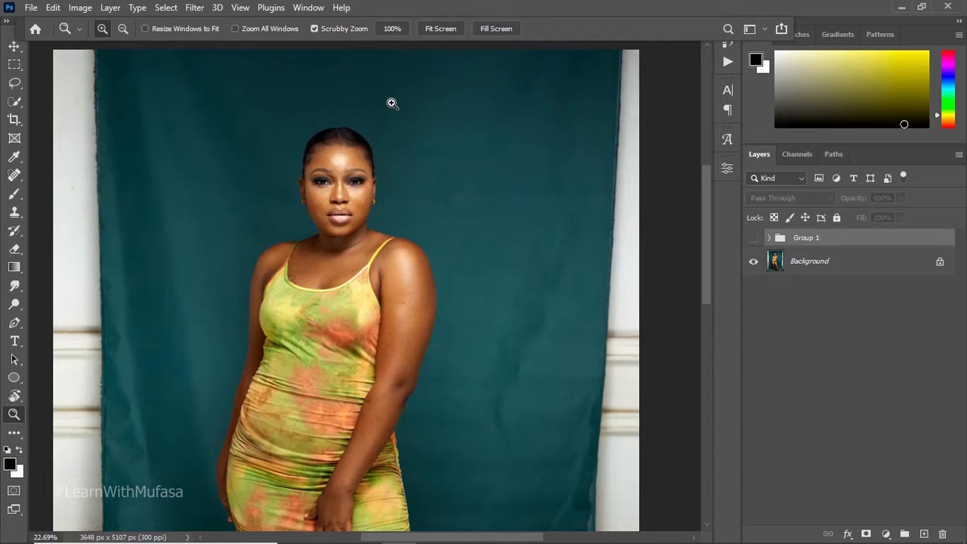
left_click_drag(309, 136, 395, 163)
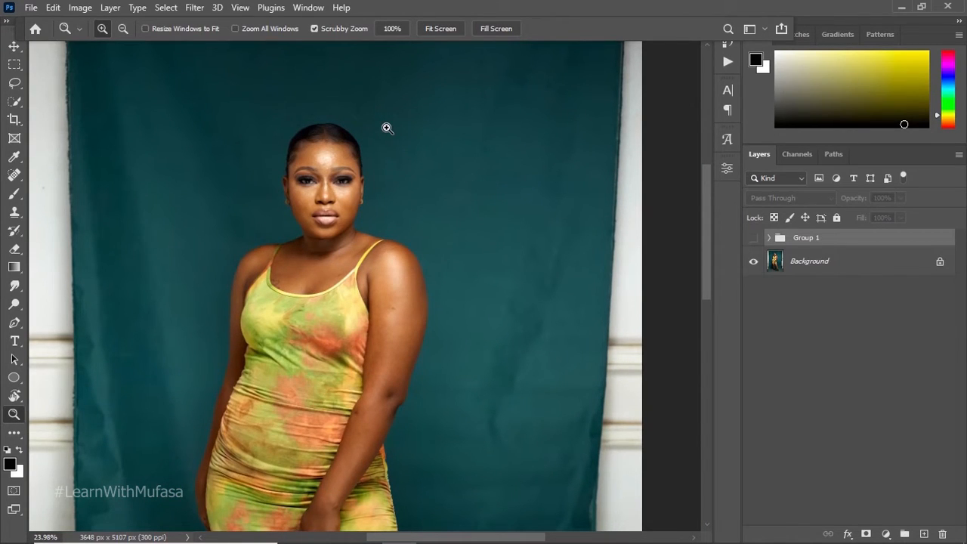
left_click_drag(330, 175, 344, 154)
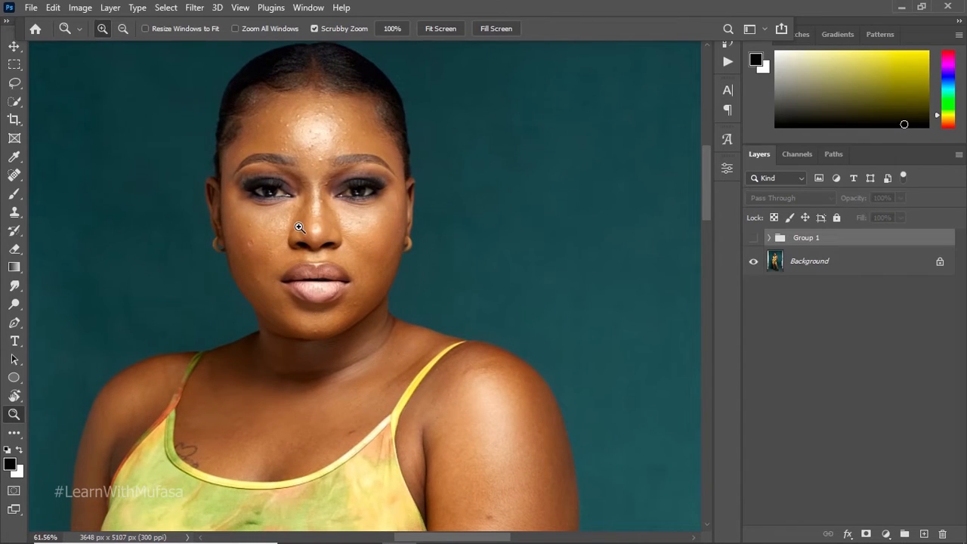
left_click_drag(319, 145, 283, 166)
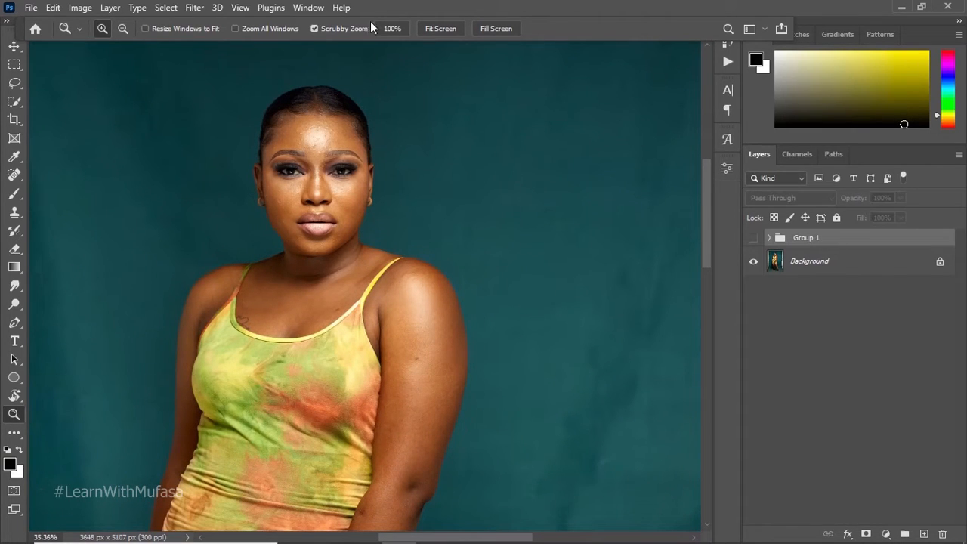
left_click_drag(319, 149, 348, 129)
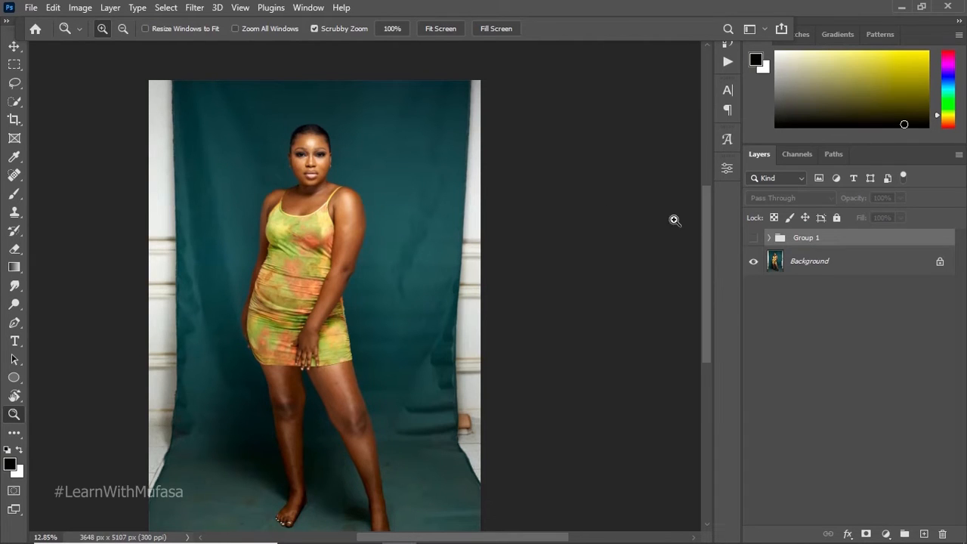
left_click(753, 238)
left_click(753, 238)
left_click_drag(280, 120, 309, 143)
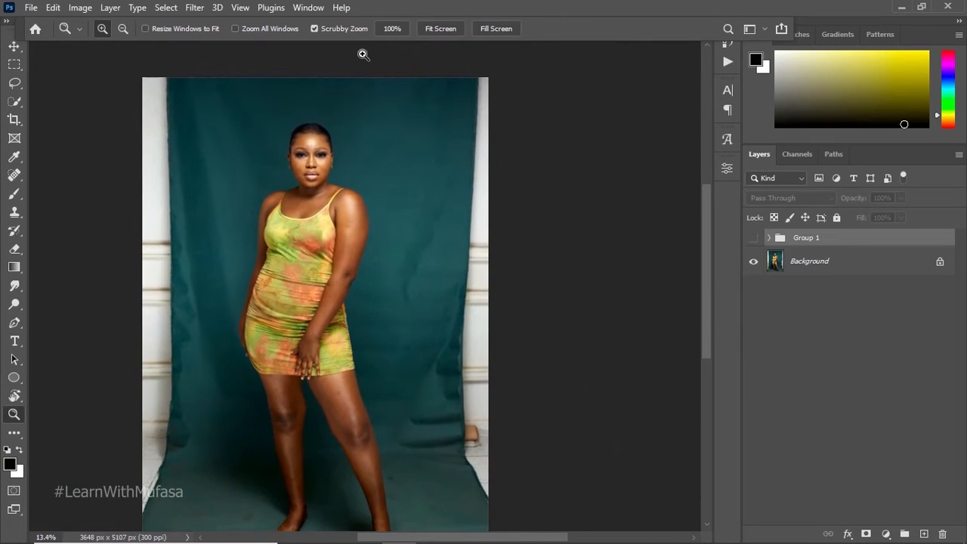
left_click_drag(340, 173, 334, 165)
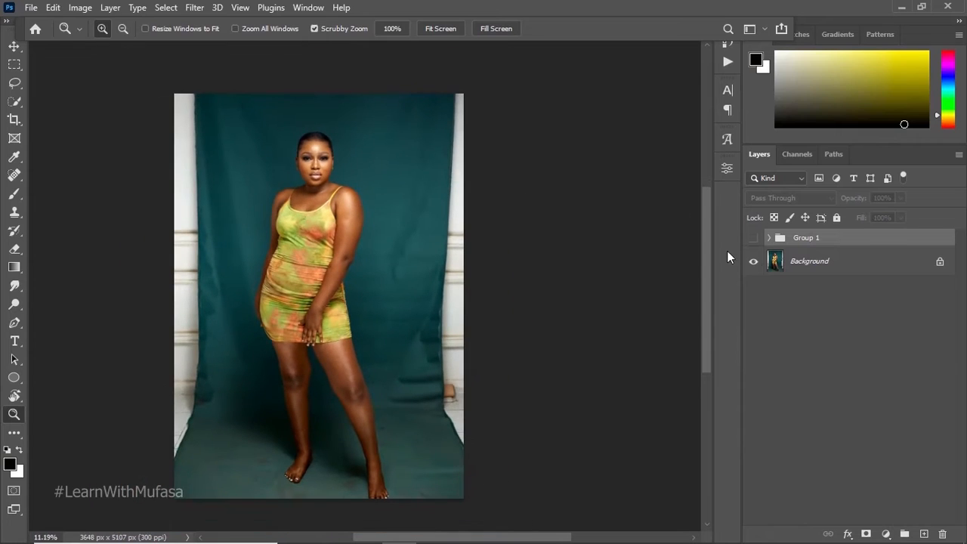
Step: Duplicate the Background layer and lasso the white wall strip along the photo's left edge on the copy
left_click(816, 271)
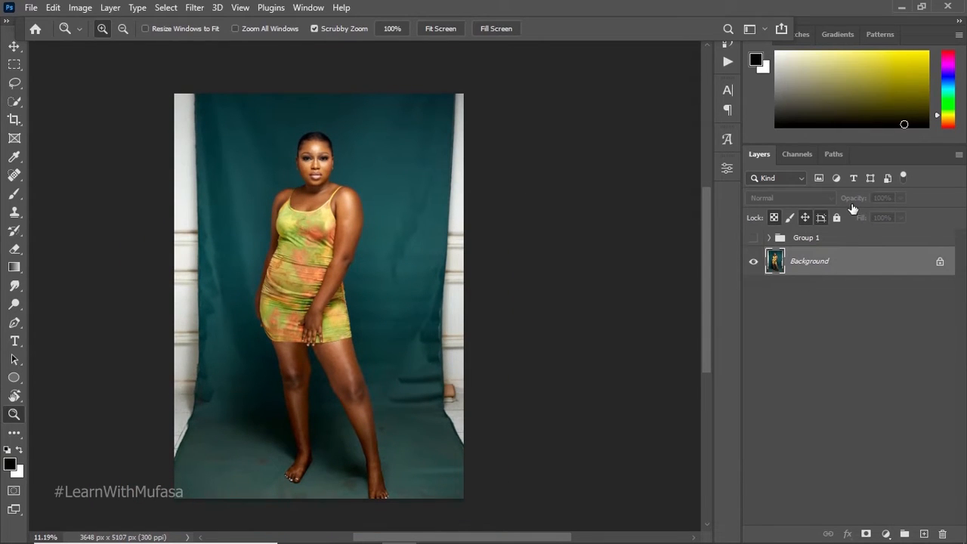
key("ctrl+j")
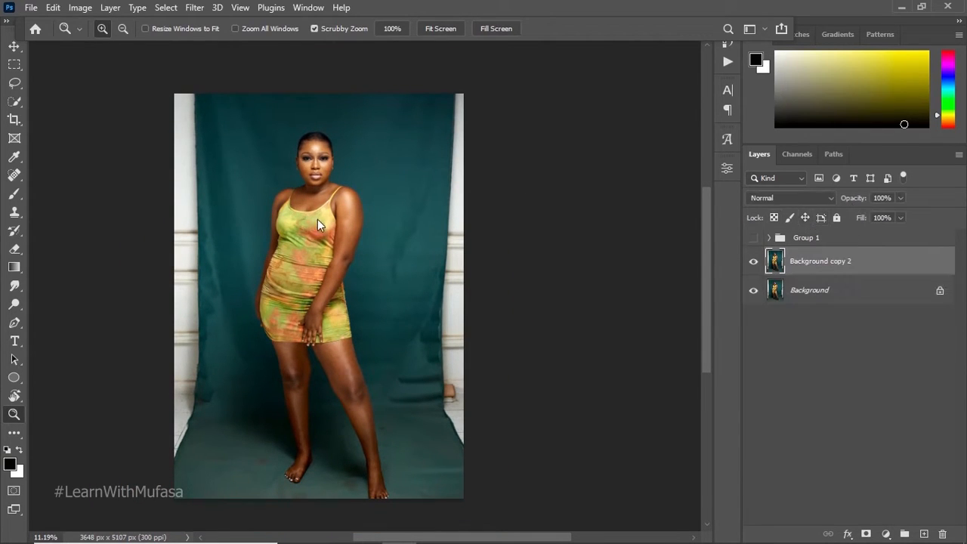
left_click(14, 83)
mouse_move(206, 94)
left_mouse_down()
mouse_move(215, 401)
mouse_move(187, 462)
mouse_move(124, 372)
left_mouse_up()
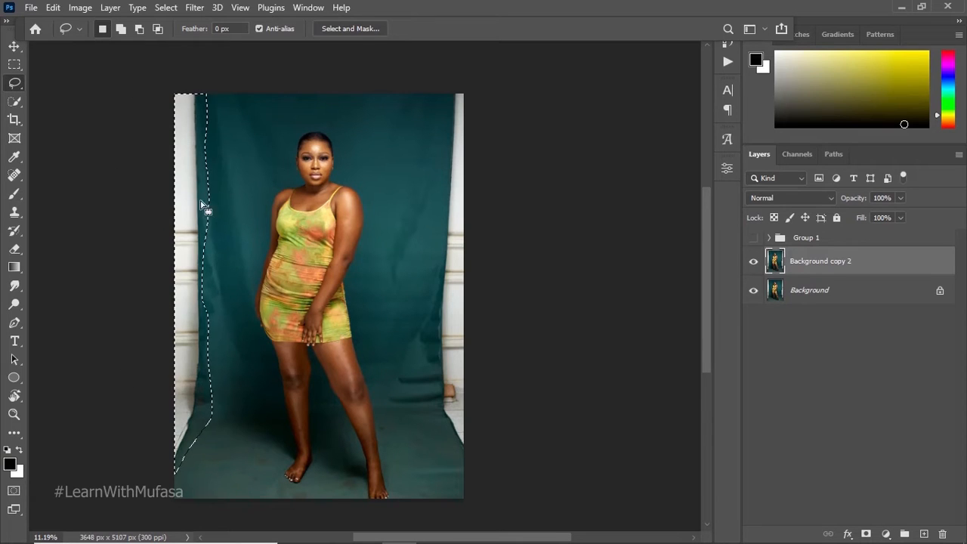
Step: Fill the selected left wall strip with Content-Aware, Color Adaptation on, Normal mode and 100% opacity, and deselect it
right_click(194, 204)
left_click(217, 377)
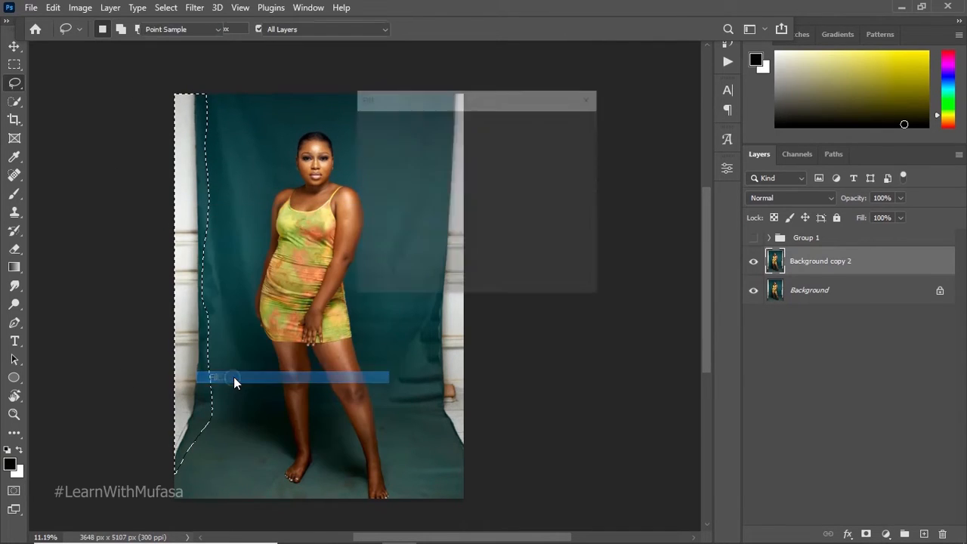
left_click(505, 126)
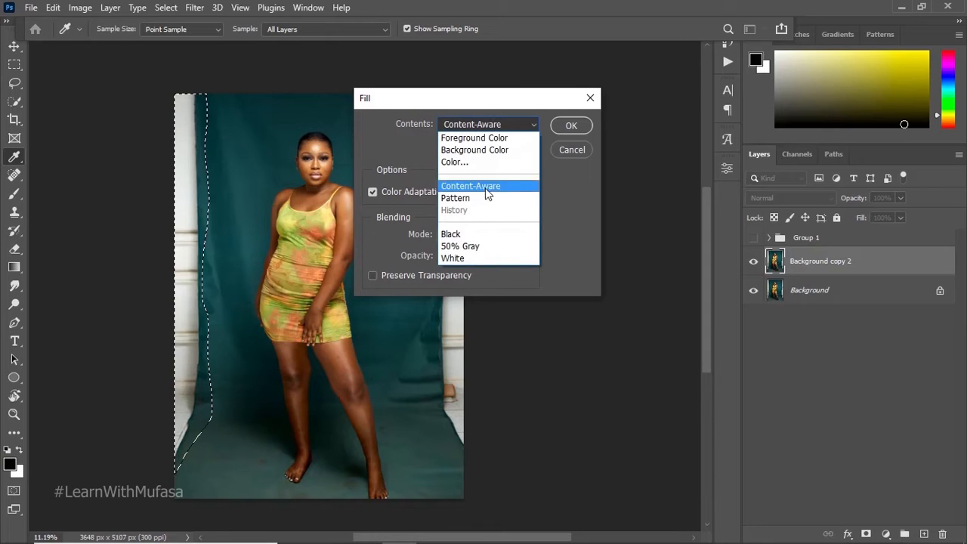
left_click(484, 188)
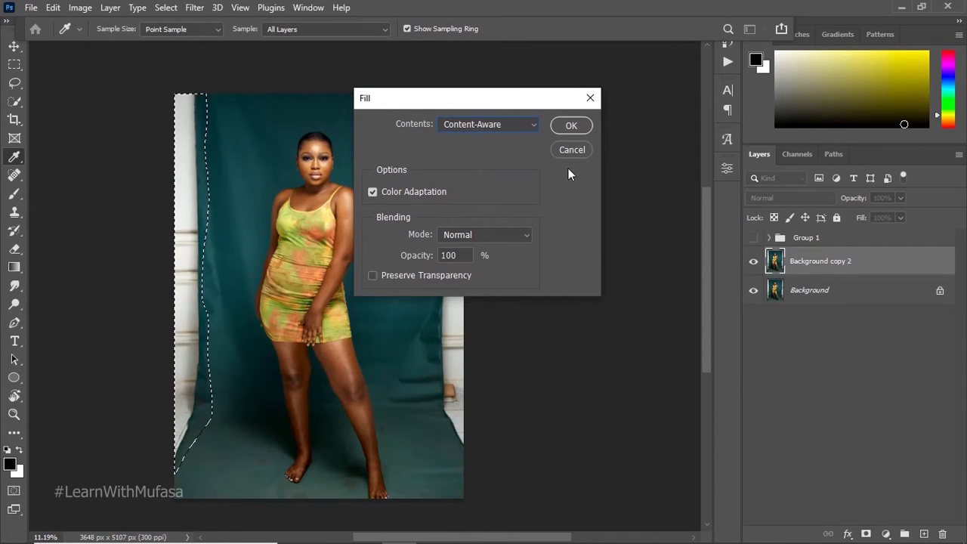
left_click(571, 126)
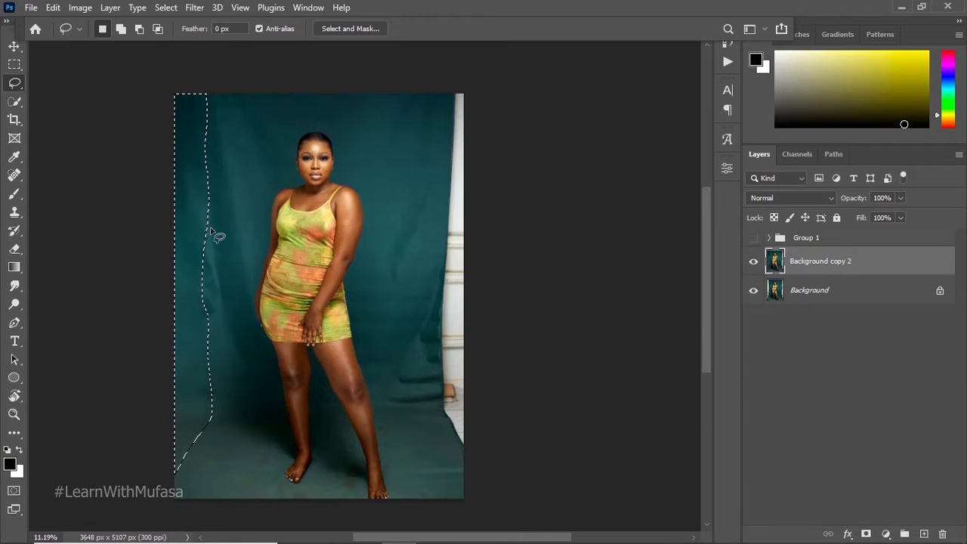
key("ctrl+d")
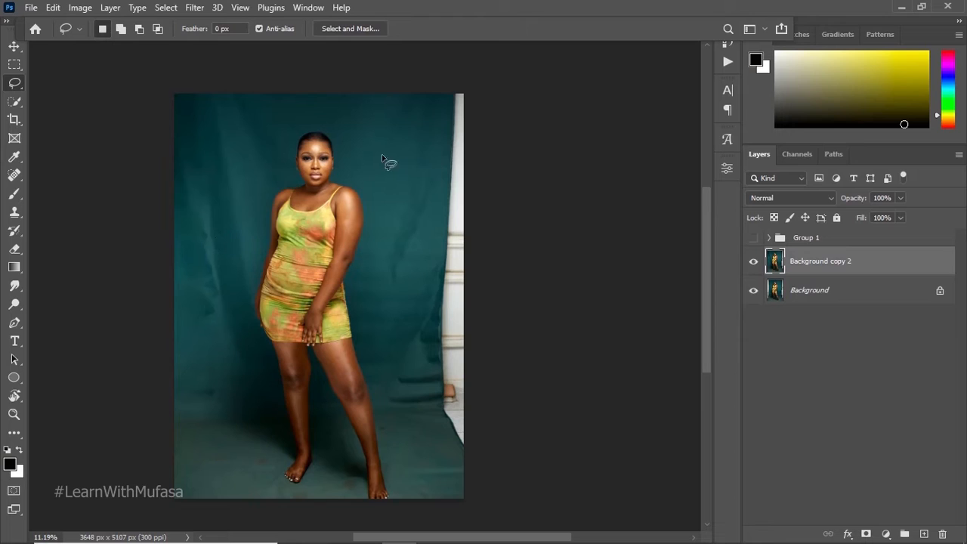
Step: Lasso the white wall strip along the photo's right edge, fill it with Content-Aware at 100% opacity and deselect it
mouse_move(480, 76)
left_mouse_down()
mouse_move(495, 137)
mouse_move(509, 445)
mouse_move(466, 450)
mouse_move(442, 402)
left_mouse_up()
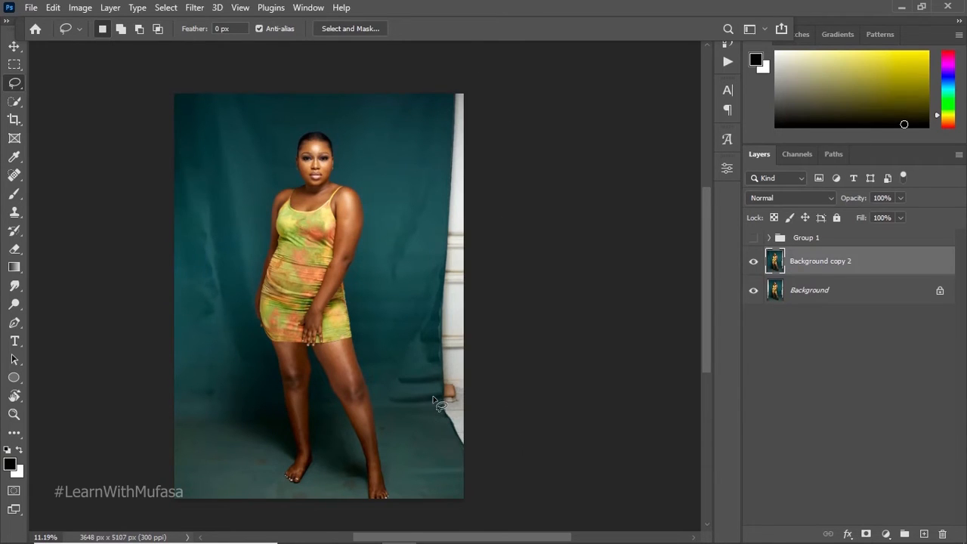
right_click(453, 317)
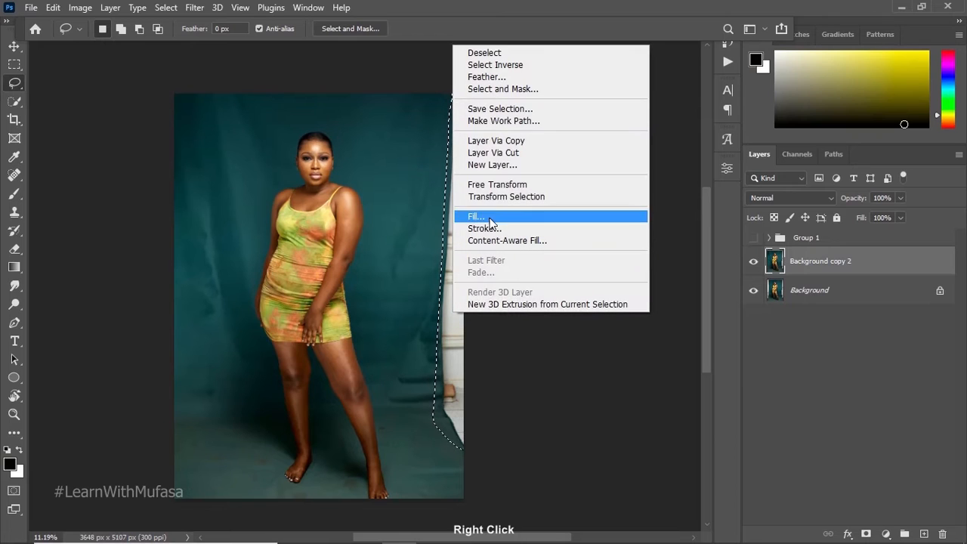
left_click(477, 216)
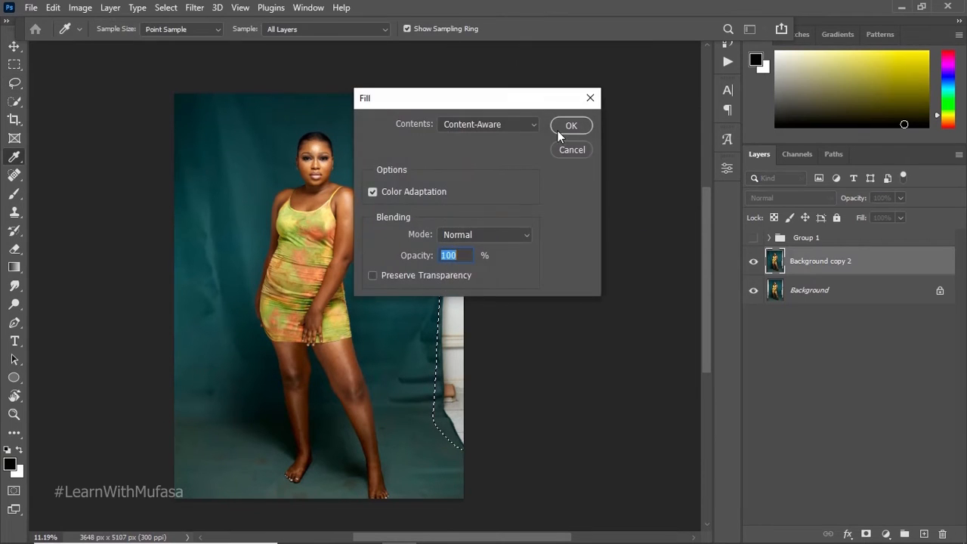
left_click(572, 126)
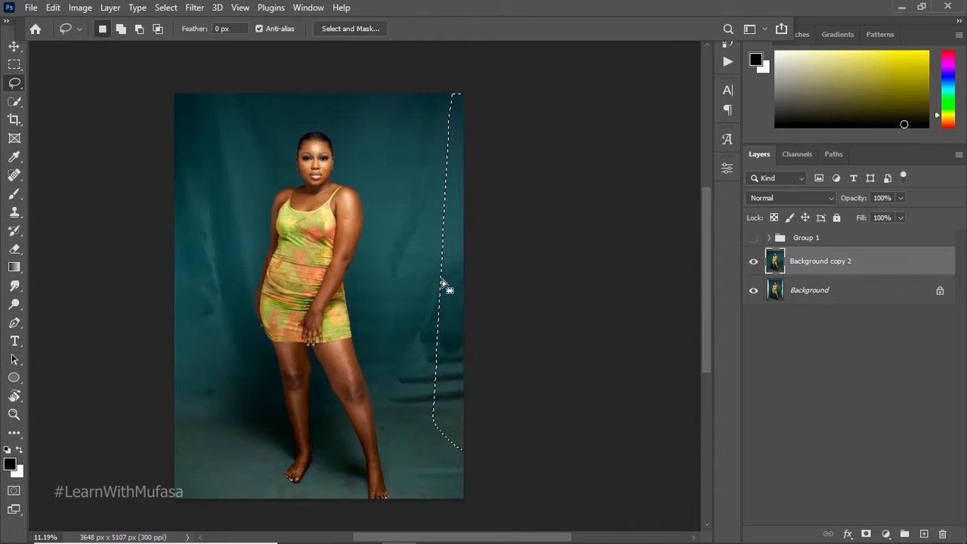
key("ctrl+d")
Step: Compare the photo before and after the backdrop extension by toggling the visibility of Background copy 2
left_click(754, 265)
left_click(753, 265)
left_click(753, 265)
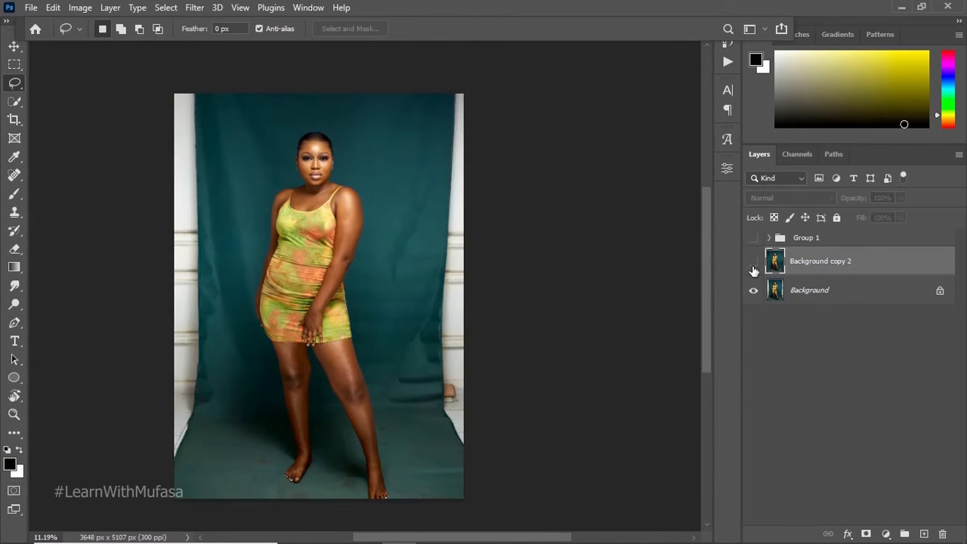
left_click(753, 264)
left_click(753, 264)
left_click(753, 263)
left_click(752, 263)
left_click(753, 263)
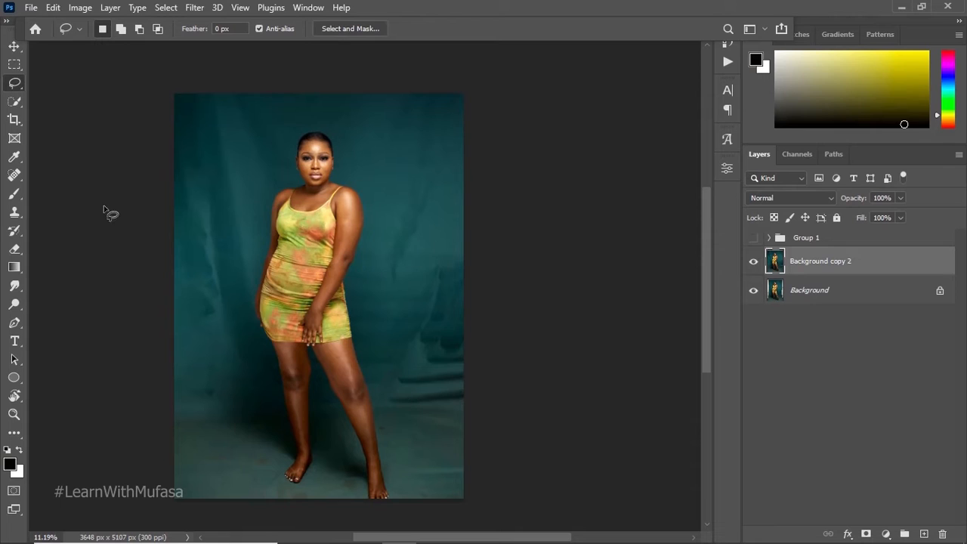
Step: Use the Patch Tool to replace the creases in the backdrop left of the model with clean backdrop
left_click(14, 175)
right_click(14, 174)
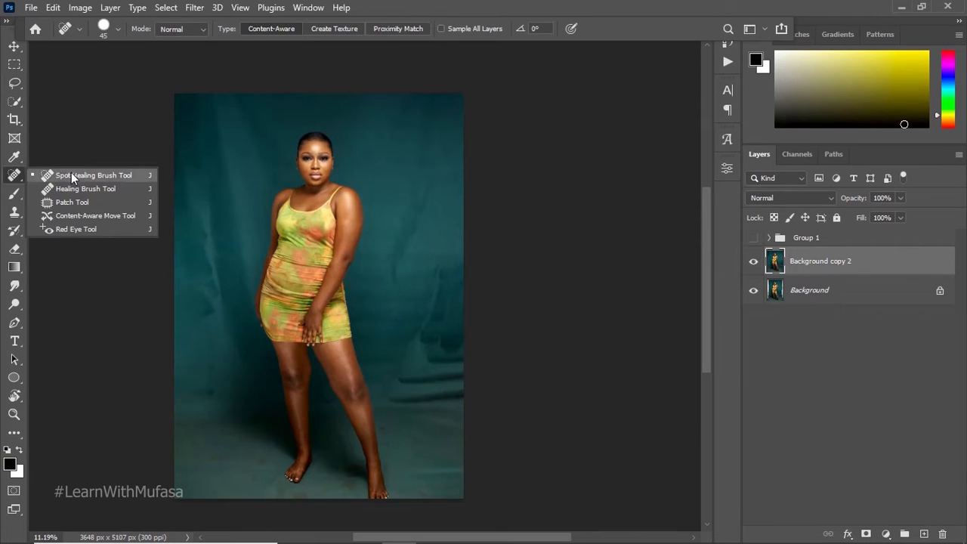
left_click(79, 203)
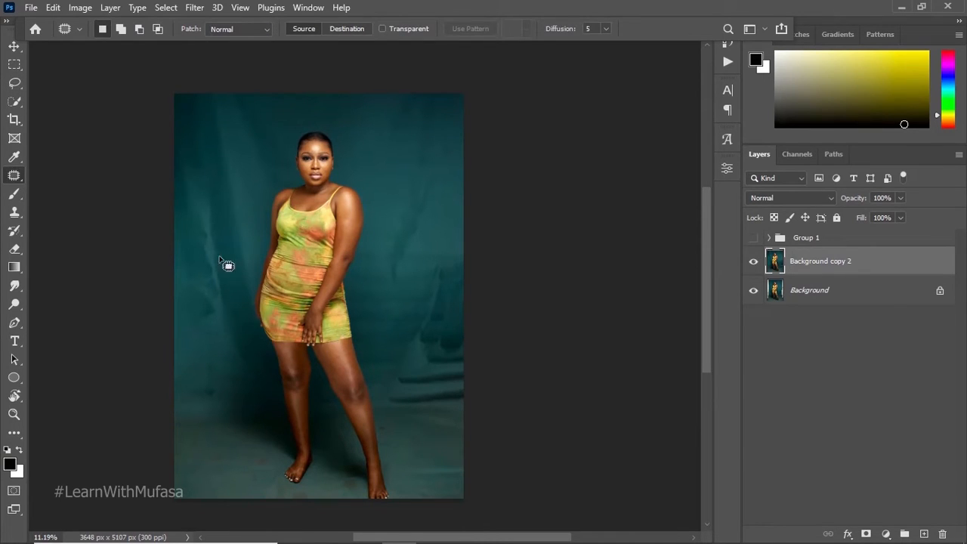
mouse_move(200, 222)
left_mouse_down()
mouse_move(227, 271)
mouse_move(222, 325)
mouse_move(200, 328)
mouse_move(186, 223)
mouse_move(199, 222)
left_mouse_up()
mouse_move(219, 284)
left_mouse_down()
mouse_move(301, 214)
mouse_move(397, 175)
left_mouse_up()
key("ctrl+d")
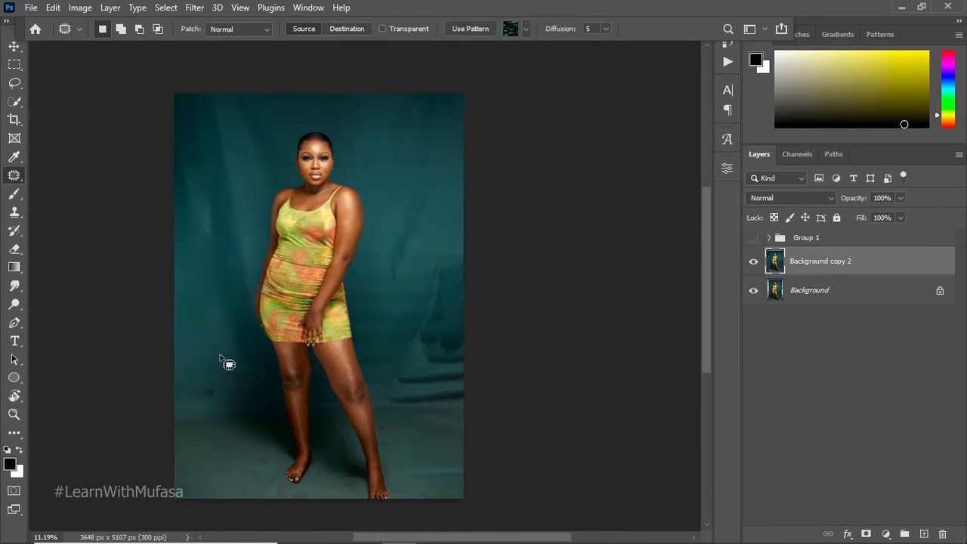
Step: Patch the creases and streaks in the upper right part of the backdrop, beside the model's head and arm
mouse_move(187, 228)
left_mouse_down()
mouse_move(211, 233)
mouse_move(213, 199)
mouse_move(207, 151)
mouse_move(188, 116)
mouse_move(168, 160)
mouse_move(308, 195)
mouse_move(450, 197)
mouse_move(409, 281)
mouse_move(392, 288)
mouse_move(382, 279)
mouse_move(405, 242)
mouse_move(395, 220)
left_mouse_up()
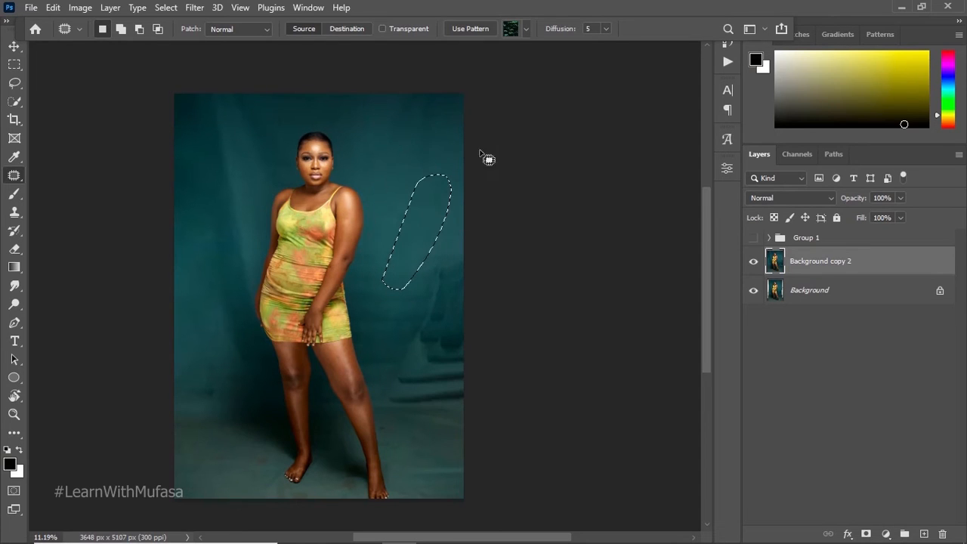
mouse_move(390, 96)
left_mouse_down()
mouse_move(439, 155)
mouse_move(474, 81)
left_mouse_up()
left_click_drag(436, 128, 428, 192)
mouse_move(396, 102)
left_mouse_down()
mouse_move(392, 164)
mouse_move(462, 134)
mouse_move(408, 225)
left_mouse_up()
key("ctrl+d")
mouse_move(398, 192)
left_mouse_down()
mouse_move(403, 264)
mouse_move(369, 273)
mouse_move(394, 204)
left_mouse_up()
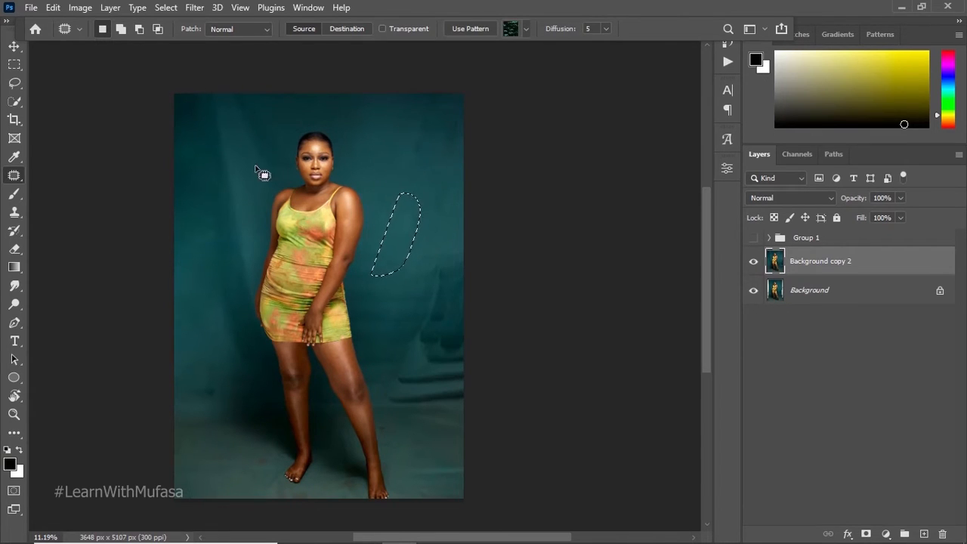
key("ctrl+d")
Step: Patch the dark folds in the backdrop right of the model's hips and knees with clean backdrop from above
mouse_move(435, 261)
left_mouse_down()
mouse_move(462, 265)
mouse_move(487, 410)
mouse_move(425, 416)
mouse_move(379, 407)
left_mouse_up()
left_click_drag(424, 384, 412, 233)
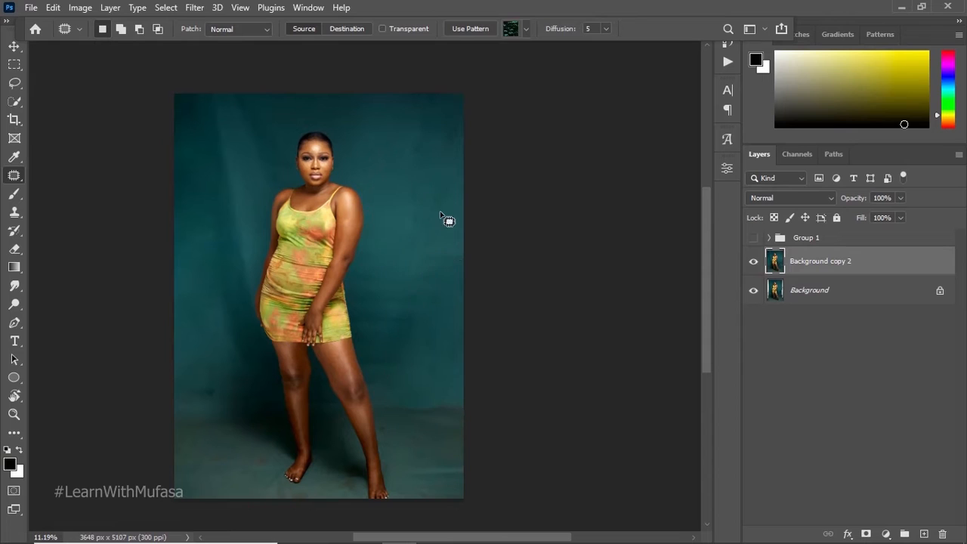
key("ctrl+d")
mouse_move(361, 267)
left_mouse_down()
mouse_move(373, 379)
mouse_move(433, 314)
mouse_move(436, 251)
left_mouse_up()
mouse_move(416, 325)
left_mouse_down()
mouse_move(434, 216)
mouse_move(424, 188)
left_mouse_up()
key("ctrl+d")
Step: Patch the remaining marks near the top and middle of the backdrop's right side
mouse_move(422, 93)
left_mouse_down()
mouse_move(450, 194)
mouse_move(409, 191)
mouse_move(394, 162)
left_mouse_up()
key("ctrl+d")
mouse_move(428, 229)
left_mouse_down()
mouse_move(487, 251)
mouse_move(430, 230)
left_mouse_up()
left_click_drag(431, 255, 425, 173)
Step: Patch the marks in the lower left part of the backdrop using clean backdrop right of the model
mouse_move(195, 364)
left_mouse_down()
mouse_move(229, 399)
mouse_move(201, 417)
mouse_move(167, 377)
mouse_move(301, 312)
mouse_move(389, 215)
left_mouse_up()
key("ctrl+d")
mouse_move(195, 315)
left_mouse_down()
mouse_move(243, 377)
mouse_move(196, 321)
left_mouse_up()
Step: Patch the blemishes on the floor left of the model's feet and between them
mouse_move(241, 464)
left_mouse_down()
mouse_move(271, 463)
mouse_move(246, 453)
left_mouse_up()
mouse_move(252, 454)
left_mouse_down()
mouse_move(229, 441)
mouse_move(249, 462)
mouse_move(212, 470)
mouse_move(208, 480)
left_mouse_up()
key("ctrl+d")
key("ctrl+d")
left_click_drag(225, 475, 252, 462)
mouse_move(351, 476)
left_mouse_down()
mouse_move(370, 478)
mouse_move(289, 503)
mouse_move(307, 491)
left_mouse_up()
key("ctrl+d")
left_click_drag(302, 496, 339, 486)
Step: Patch the remaining floor marks on both sides of the model's feet and compare the result with the original photo
key("ctrl+d")
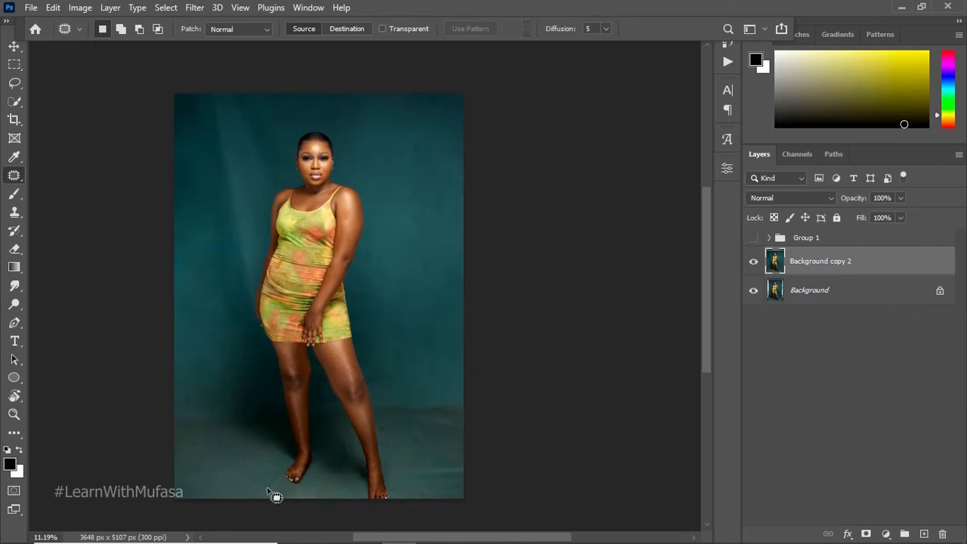
mouse_move(272, 470)
left_mouse_down()
mouse_move(292, 499)
mouse_move(258, 500)
mouse_move(257, 484)
left_mouse_up()
mouse_move(421, 461)
left_mouse_down()
mouse_move(474, 477)
mouse_move(487, 461)
mouse_move(436, 445)
left_mouse_up()
mouse_move(394, 414)
left_mouse_down()
mouse_move(449, 451)
mouse_move(425, 404)
mouse_move(400, 415)
mouse_move(431, 468)
left_mouse_up()
key("ctrl+d")
left_click(753, 262)
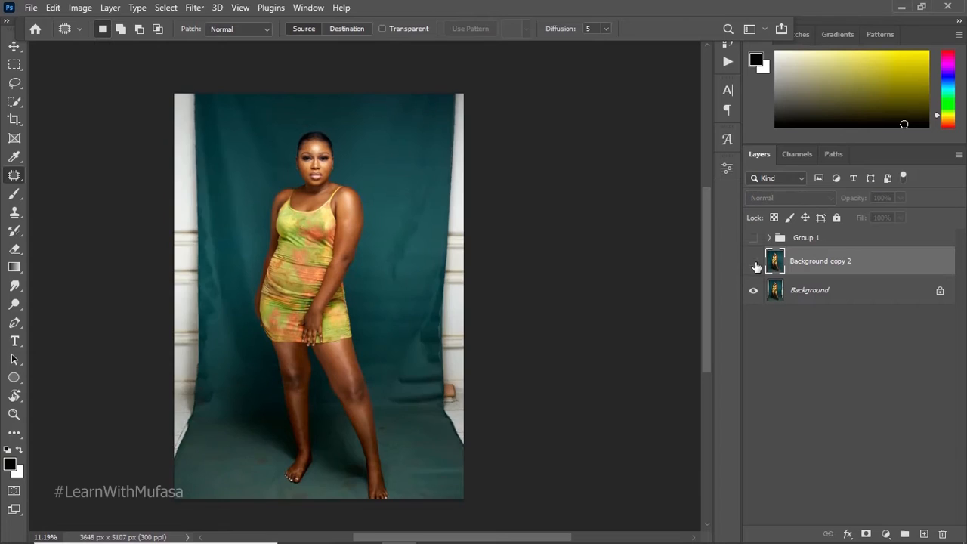
Step: Patch the light folds in the backdrop's upper left with clean backdrop right of the model, and patch the upper right corner
mouse_move(224, 95)
left_mouse_down()
mouse_move(291, 146)
mouse_move(284, 180)
mouse_move(265, 188)
mouse_move(250, 177)
mouse_move(224, 96)
left_mouse_up()
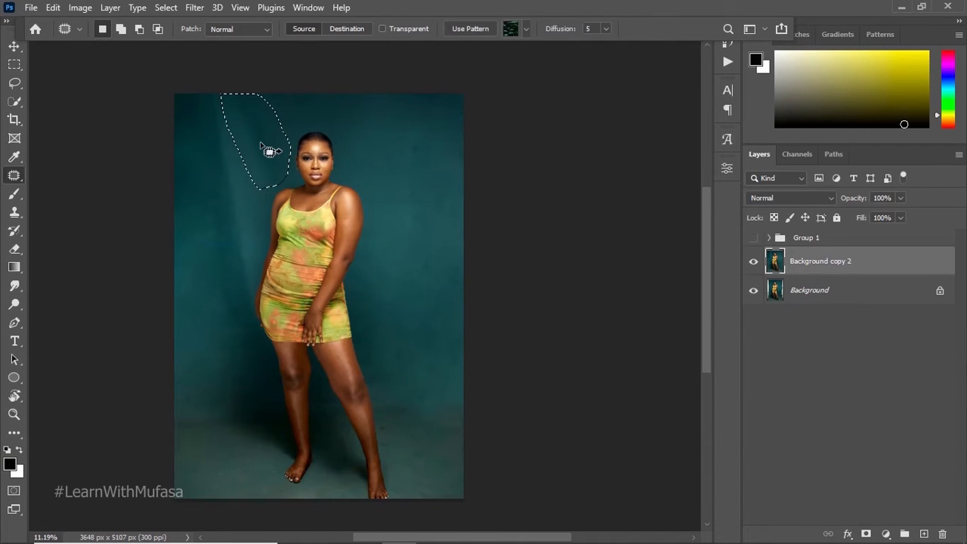
left_click_drag(270, 151, 415, 179)
key("ctrl+d")
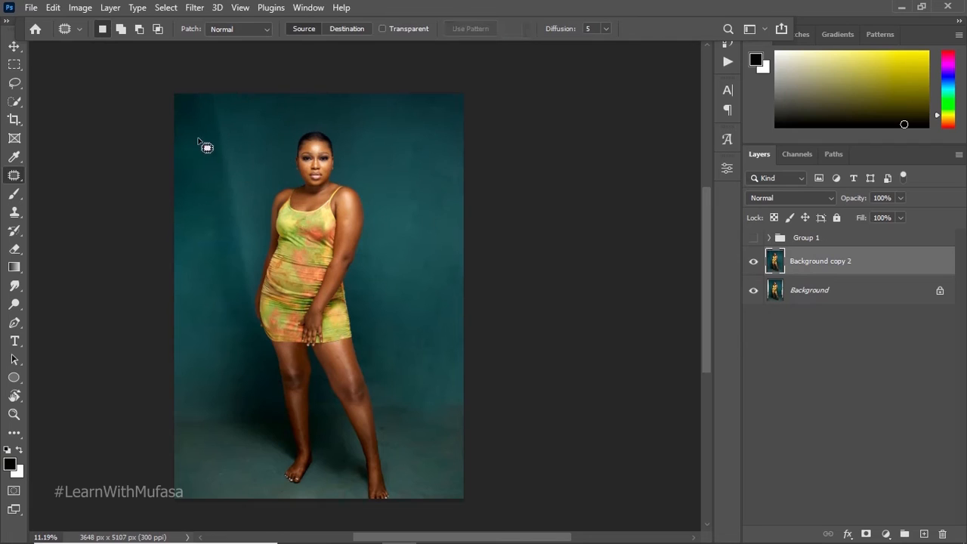
mouse_move(185, 130)
left_mouse_down()
mouse_move(210, 123)
mouse_move(151, 138)
mouse_move(195, 128)
mouse_move(393, 160)
left_mouse_up()
key("ctrl+d")
mouse_move(395, 99)
left_mouse_down()
mouse_move(427, 103)
mouse_move(457, 90)
left_mouse_up()
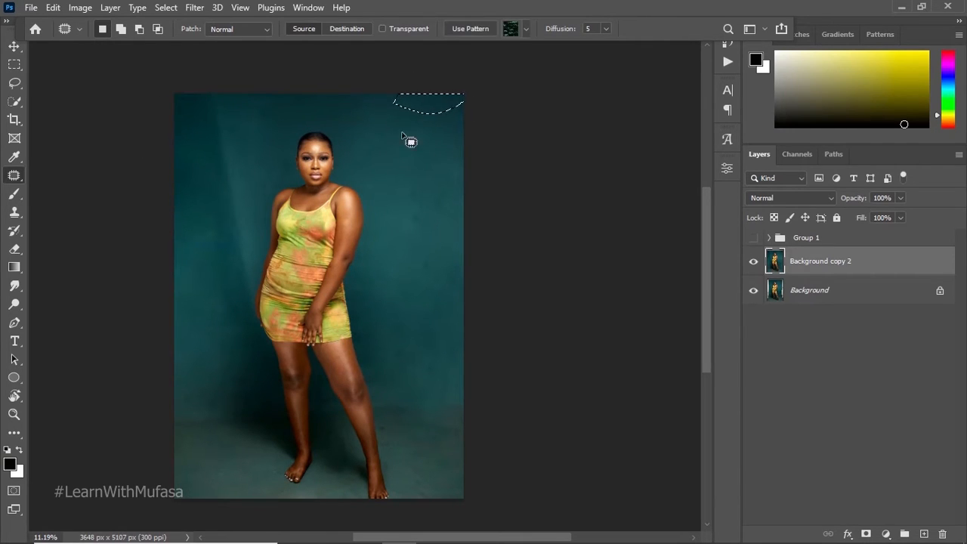
key("ctrl+d")
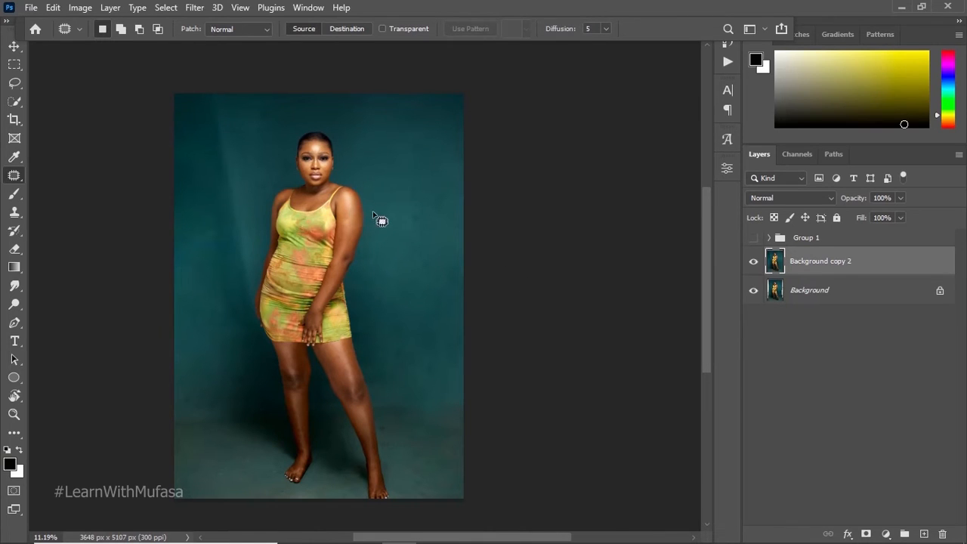
Step: Create a new empty layer above Background copy 2 and name it "blemish removal"
key("z")
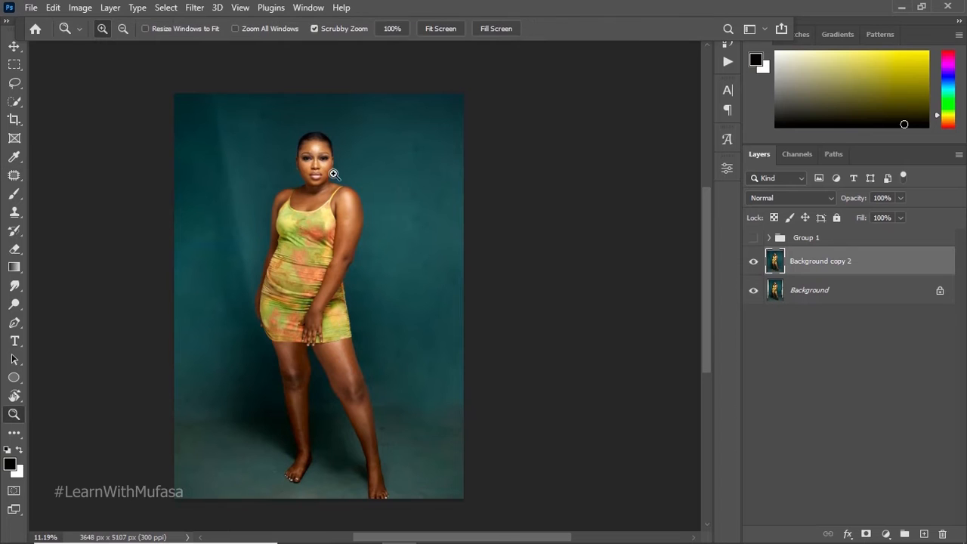
left_click_drag(316, 155, 414, 156)
left_click(401, 150)
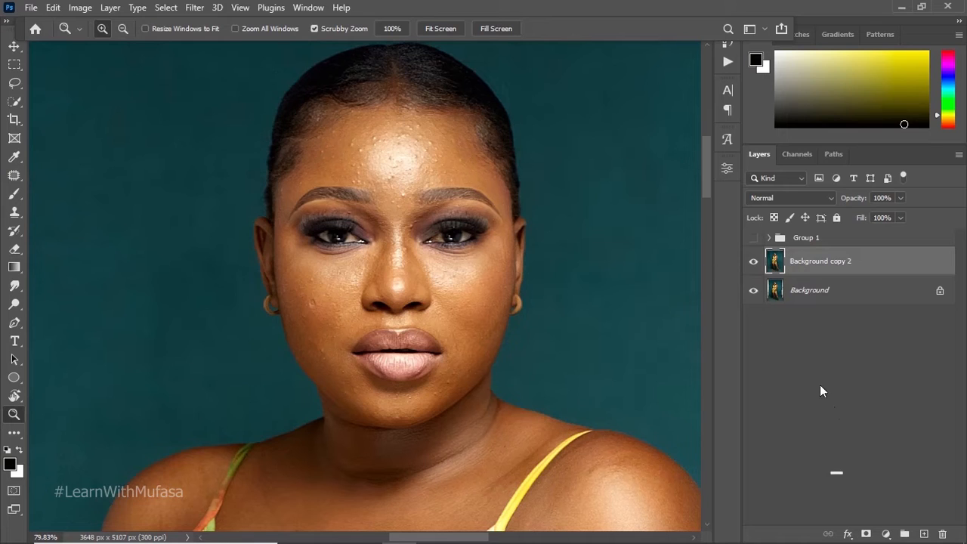
left_click(923, 533)
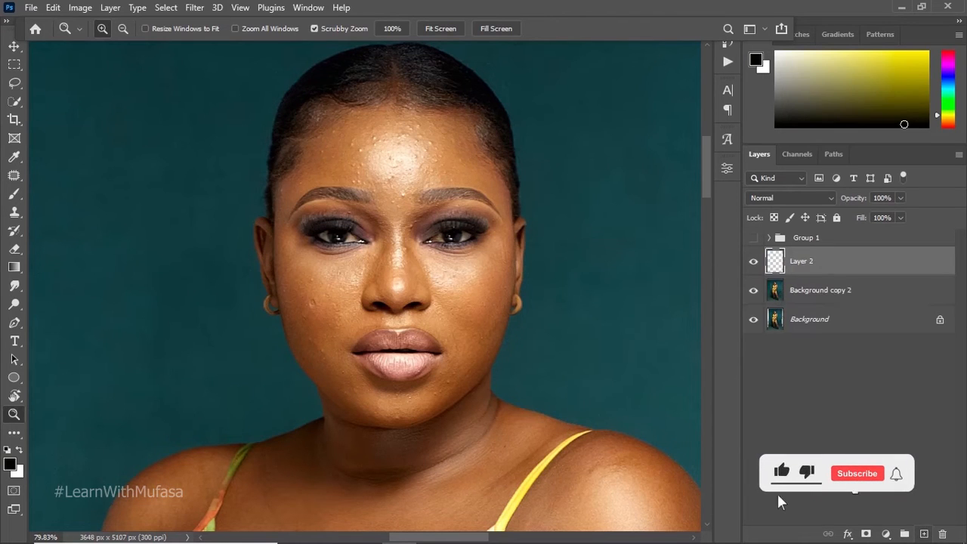
double_click(801, 260)
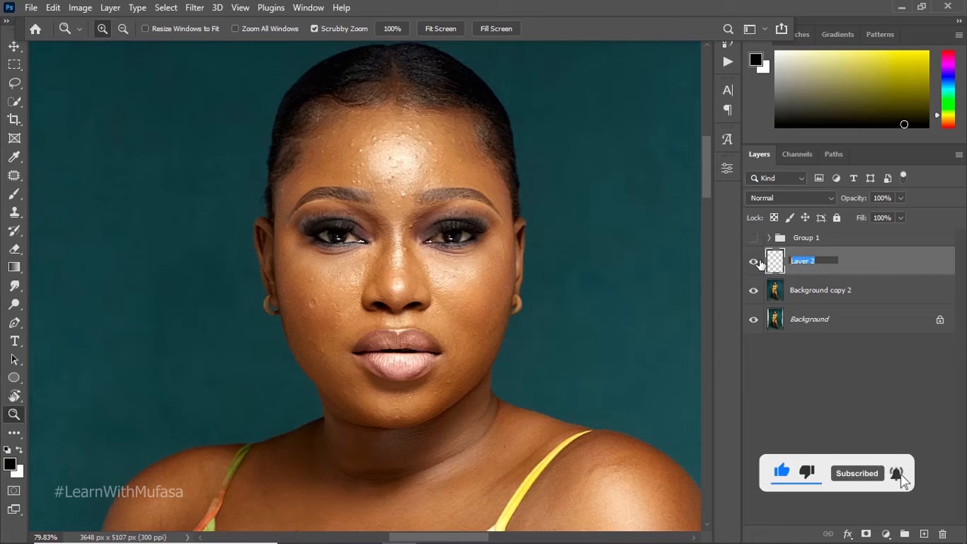
type("blemish removal")
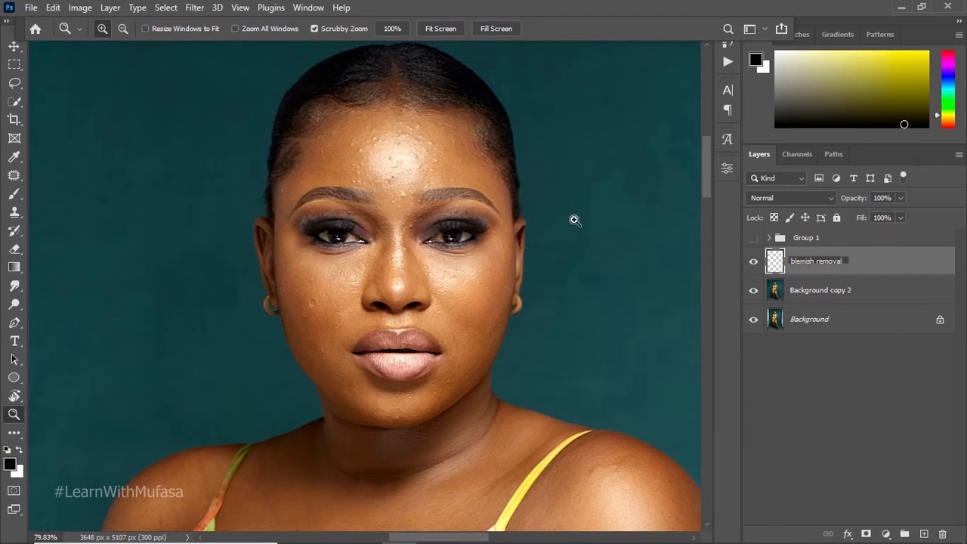
left_click(754, 387)
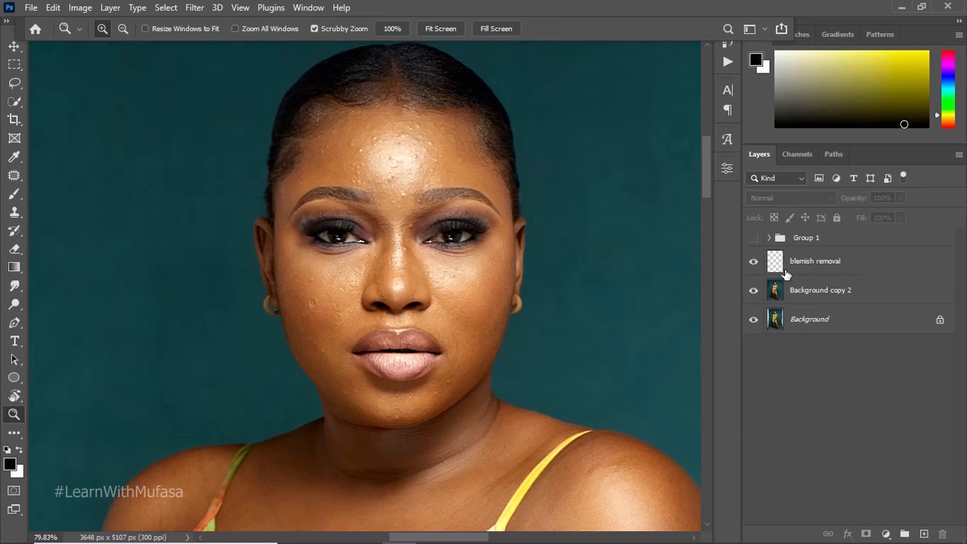
Step: Make the blemish removal layer active and switch to the Spot Healing Brush
left_click(820, 299)
left_click_drag(418, 192, 413, 201)
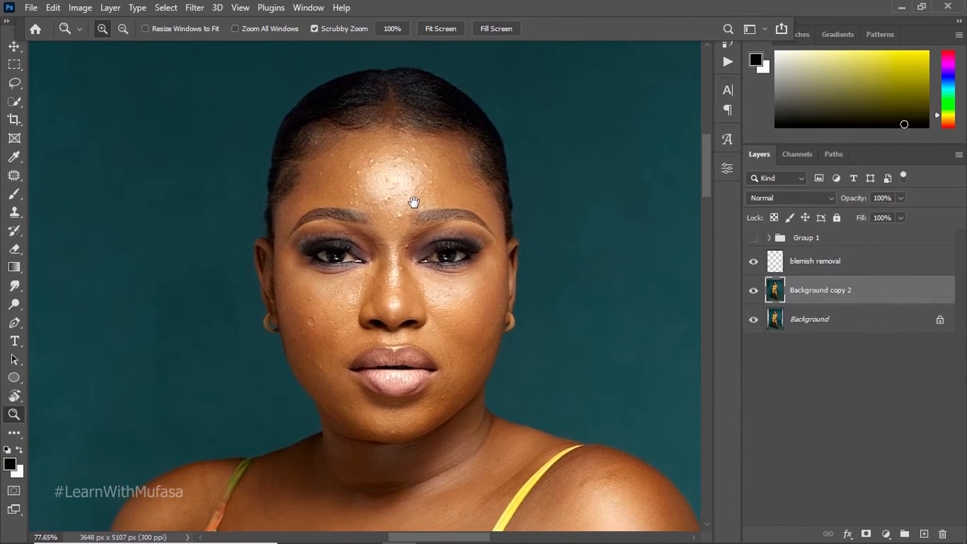
left_click(809, 261)
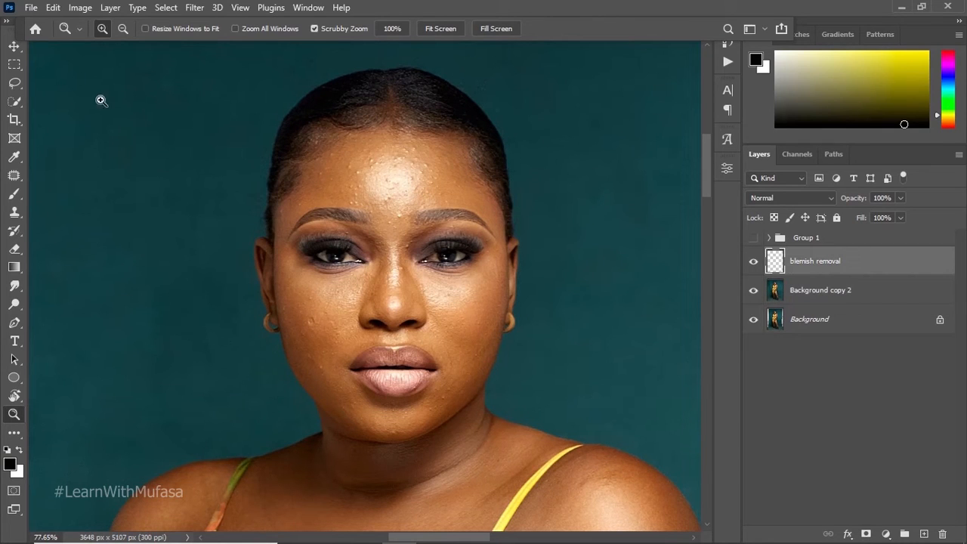
left_click(14, 174)
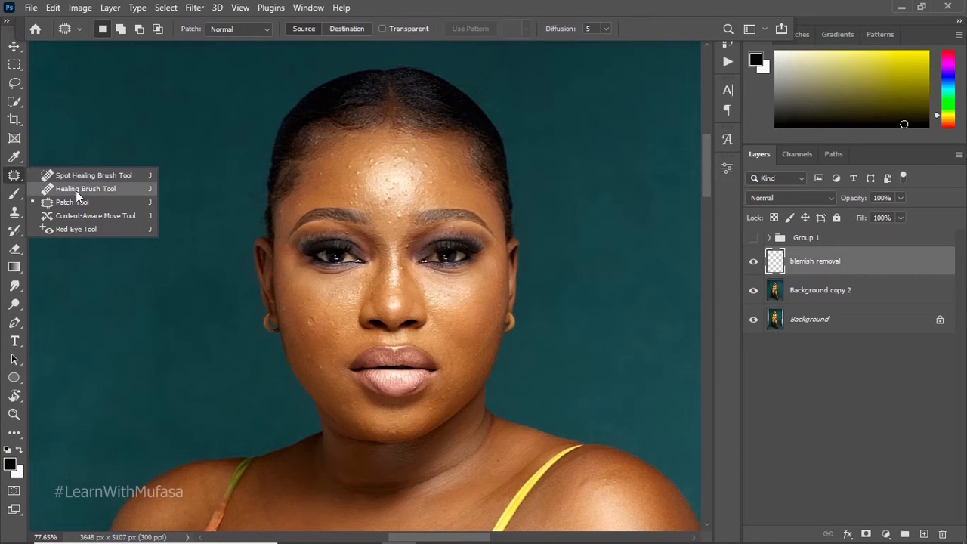
left_click(75, 190)
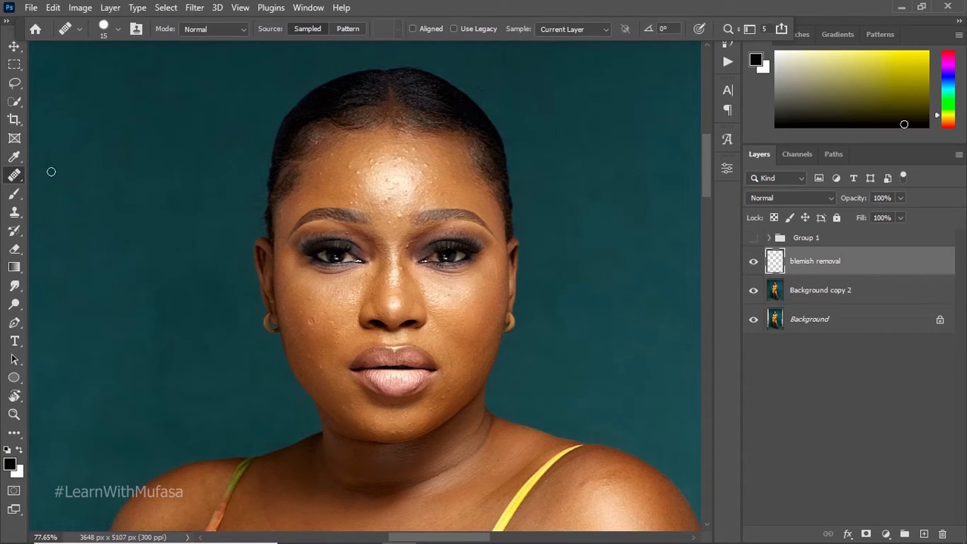
left_click(14, 175)
left_click(62, 174)
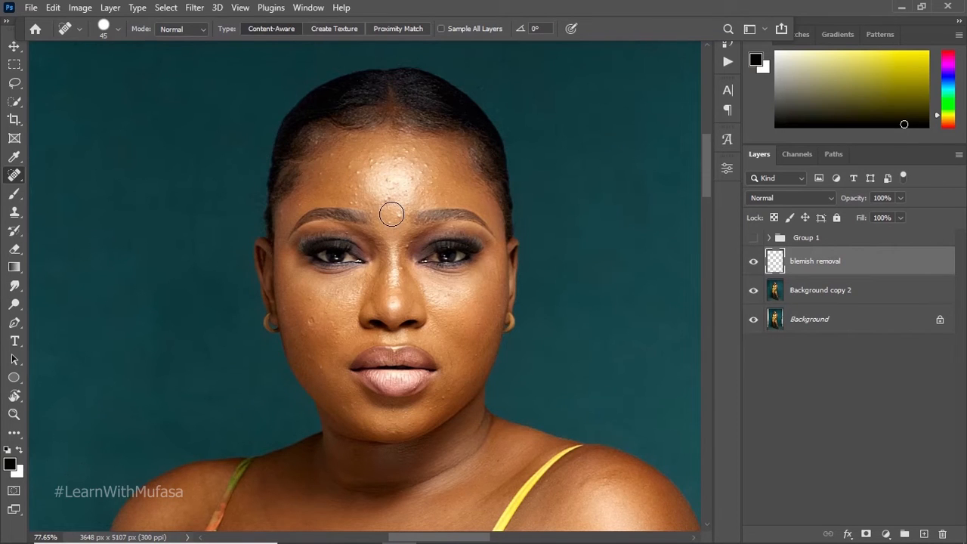
Step: Switch to the Healing Brush at size 4 and set it to sample Current & Below
key("z")
left_click_drag(377, 168, 428, 151)
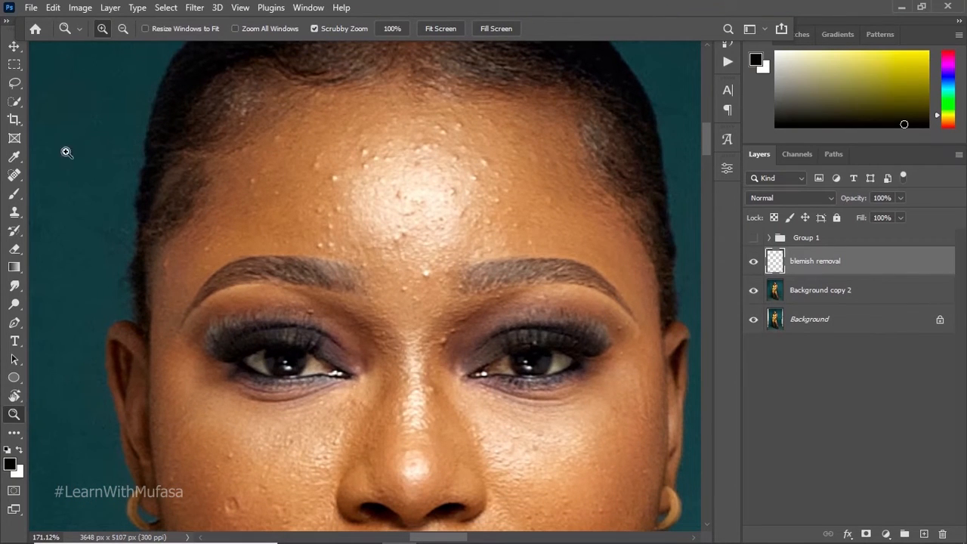
left_click(20, 182)
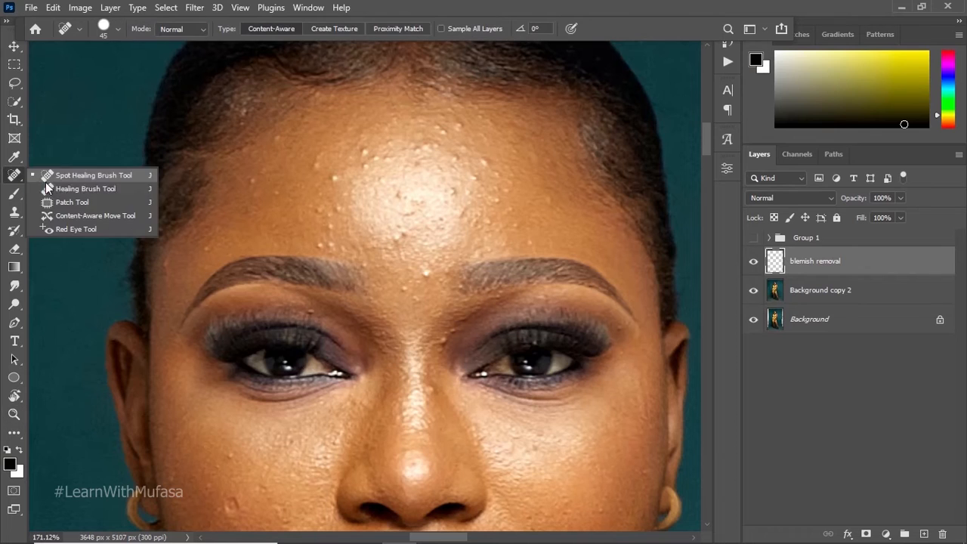
left_click(54, 191)
key("bracketleft")
key("bracketleft")
key("bracketleft")
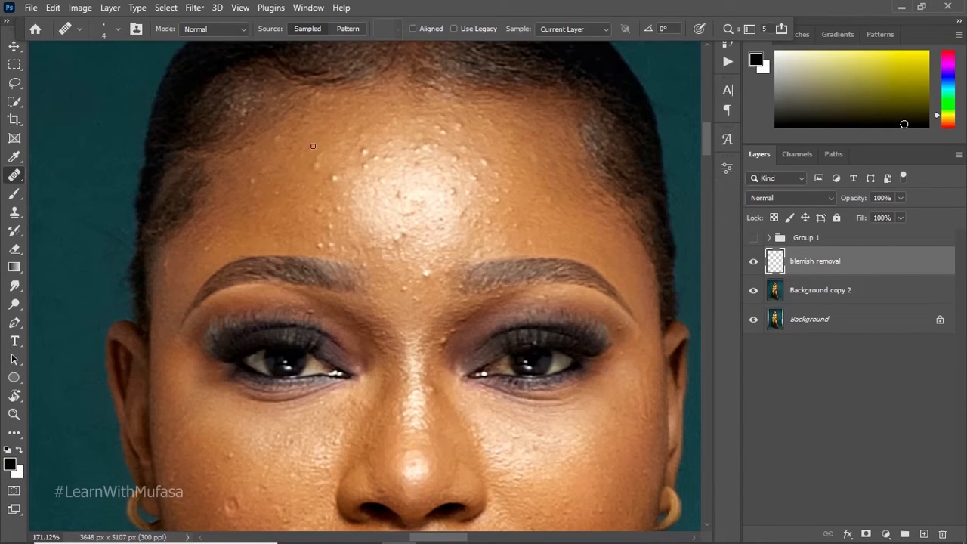
left_click(570, 34)
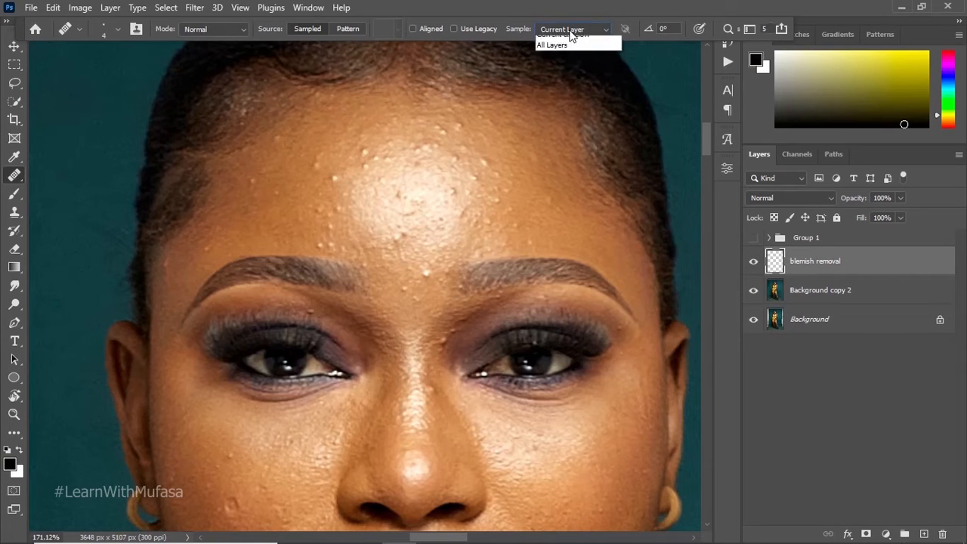
left_click(568, 48)
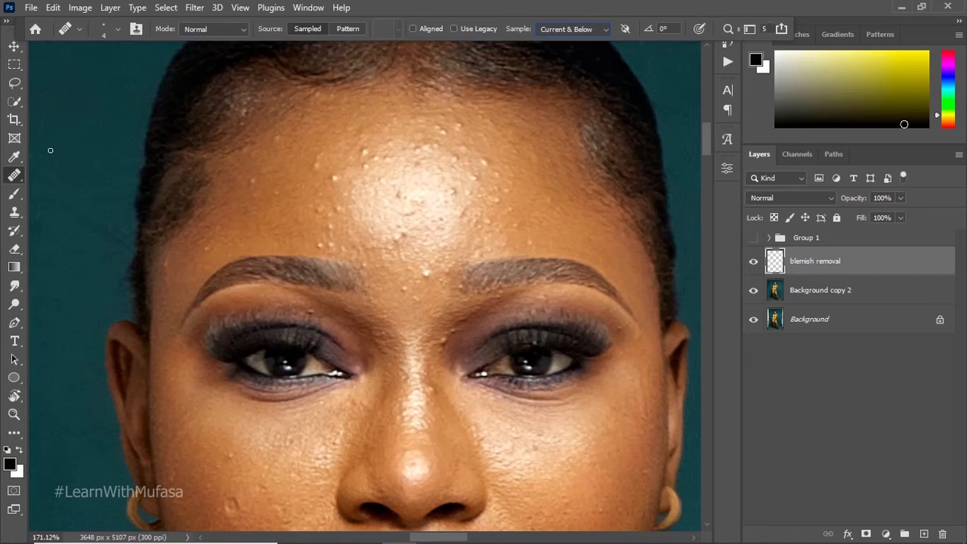
Step: Heal the small bumps on the left side of the forehead by sampling clean skin beside each one
key("alt")
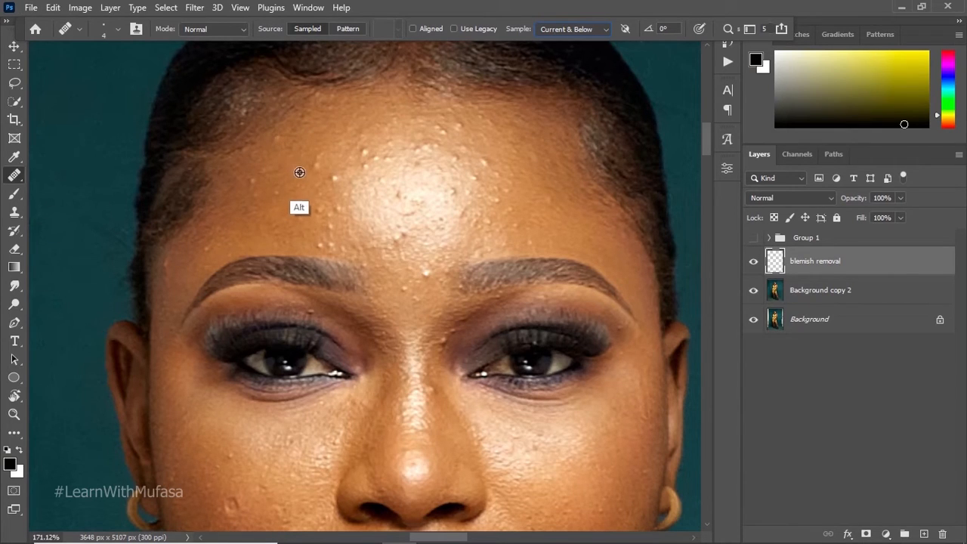
left_click(310, 173, "alt")
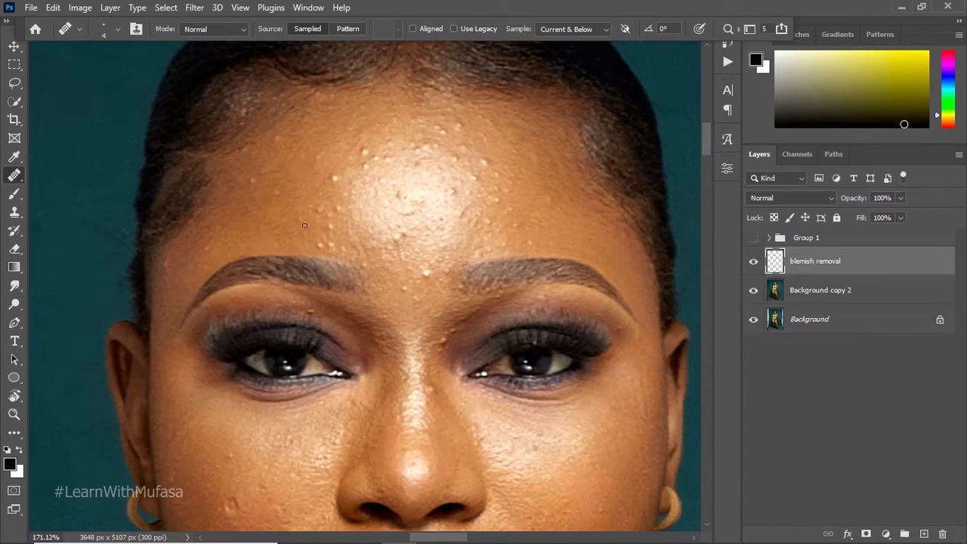
left_click(314, 146, "alt")
left_click(322, 153)
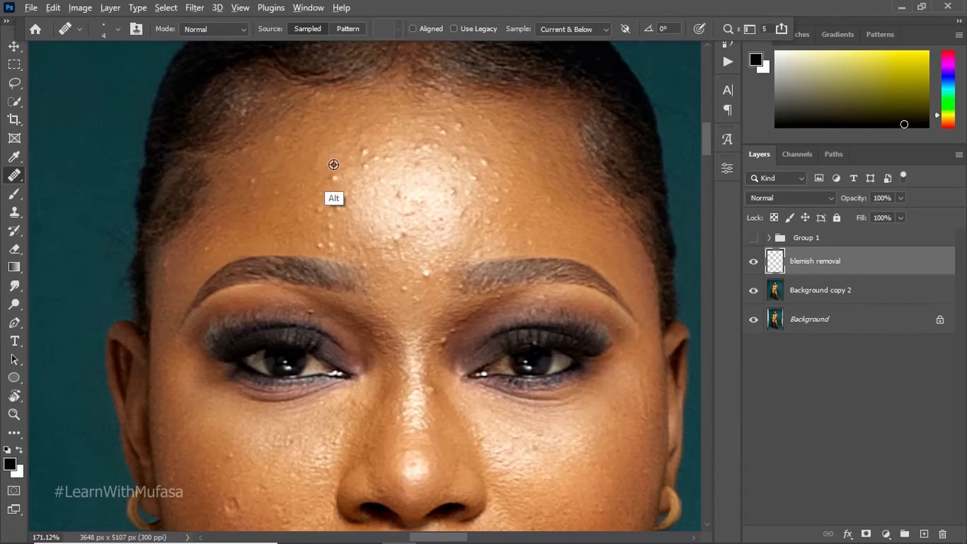
left_click(333, 163, "alt")
left_click(333, 175)
left_click(302, 190, "alt")
left_click(296, 202, "alt")
left_click(305, 197, "alt")
left_click(321, 194)
left_click(314, 194, "alt")
left_click(321, 184)
Step: Heal the bumps left of the forehead highlight and just below the hairline using nearby clean skin
left_click(352, 137, "alt")
left_click(339, 148, "alt")
left_click_drag(355, 145, 355, 149)
left_click(369, 147, "alt")
left_click(341, 143, "alt")
left_click_drag(360, 155, 361, 152)
left_click(396, 113, "alt")
left_click(384, 121, "alt")
left_click(382, 114, "alt")
Step: Heal the spots between the left temple and the forehead centre with samples of adjacent skin
left_click(259, 186, "alt")
left_click(280, 148, "alt")
left_click_drag(278, 139, 282, 139)
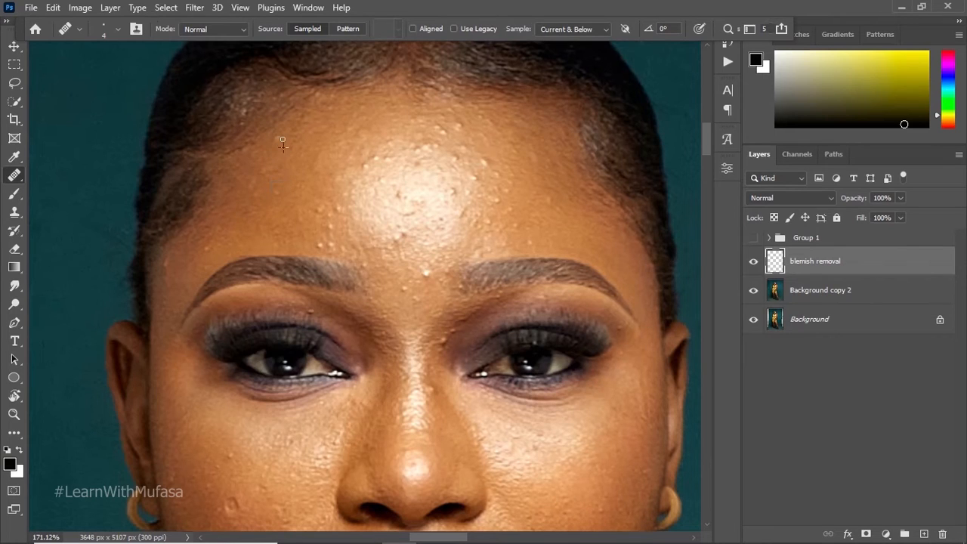
left_click(287, 179, "alt")
left_click(275, 194)
left_click(296, 180, "alt")
left_click(276, 191)
left_click(304, 197, "alt")
left_click(314, 208)
Step: Heal the remaining blemishes just above the inner end of the left eyebrow
left_click(752, 262)
left_click(303, 193, "alt")
left_click(320, 206)
left_click(305, 233, "alt")
left_click(321, 244)
Step: Heal the bump at the left edge of the forehead highlight with clean skin sampled next to it
key("z")
mouse_move(347, 181)
left_mouse_down()
mouse_move(365, 198)
mouse_move(337, 224)
mouse_move(358, 235)
mouse_move(348, 249)
mouse_move(412, 201)
mouse_move(405, 206)
left_mouse_up()
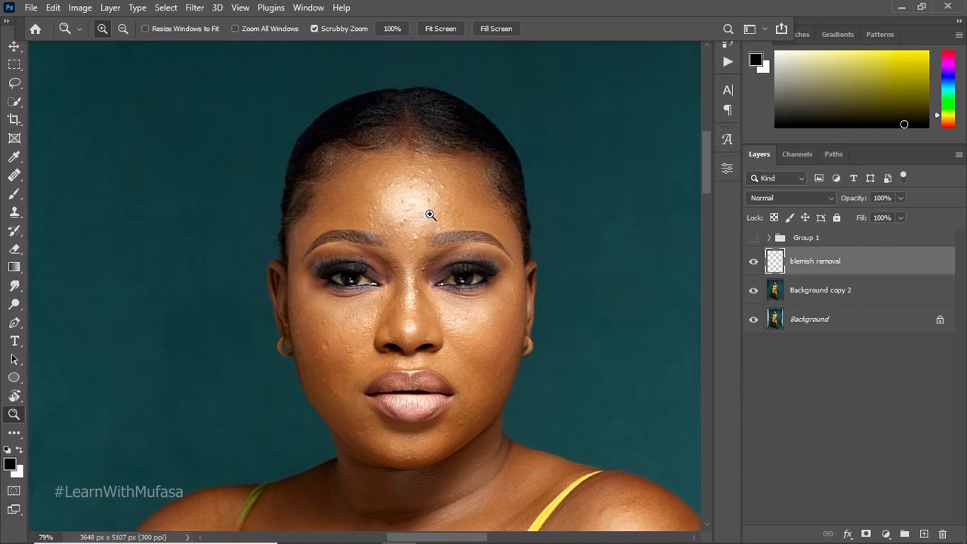
left_click_drag(429, 215, 458, 188)
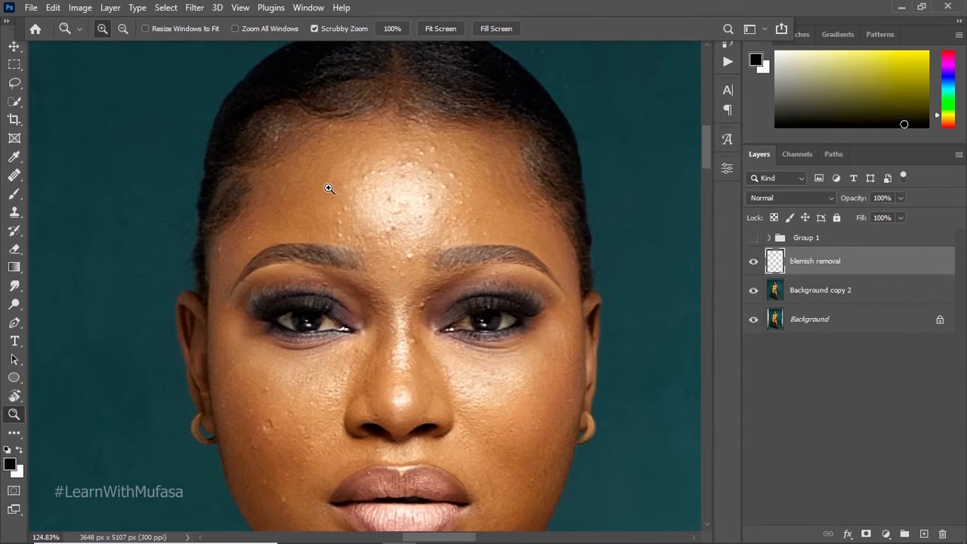
left_click(19, 177)
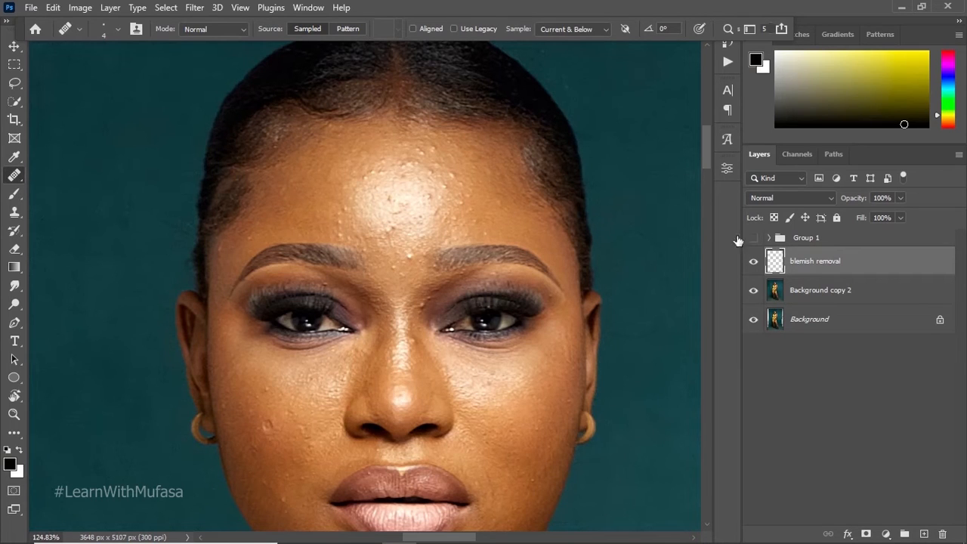
left_click(332, 203, "alt")
left_click(332, 203, "alt")
left_click(335, 208, "alt")
Step: Add a Black & White adjustment layer directly above Background copy 2
key("z")
left_click_drag(383, 216, 406, 188)
key("space")
left_click(402, 202)
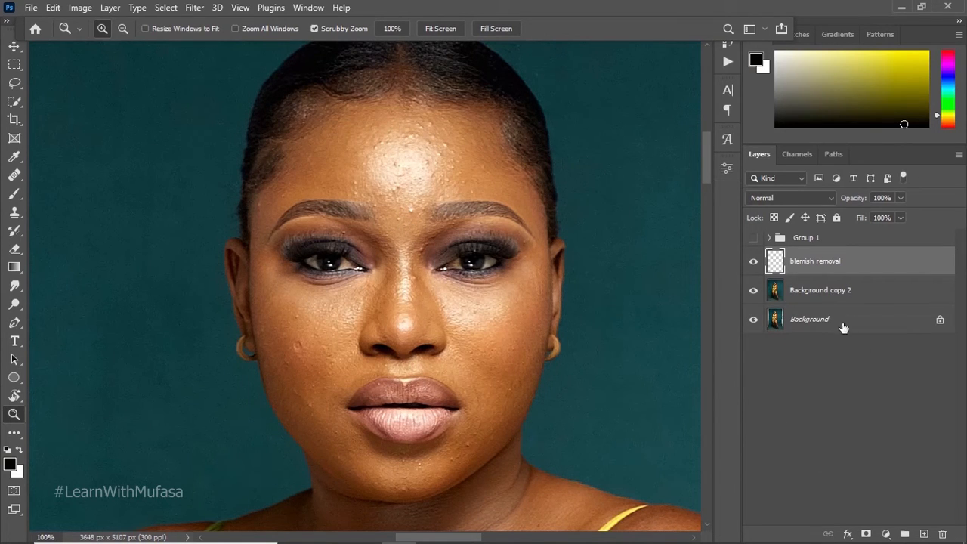
left_click(834, 294)
left_click(885, 534)
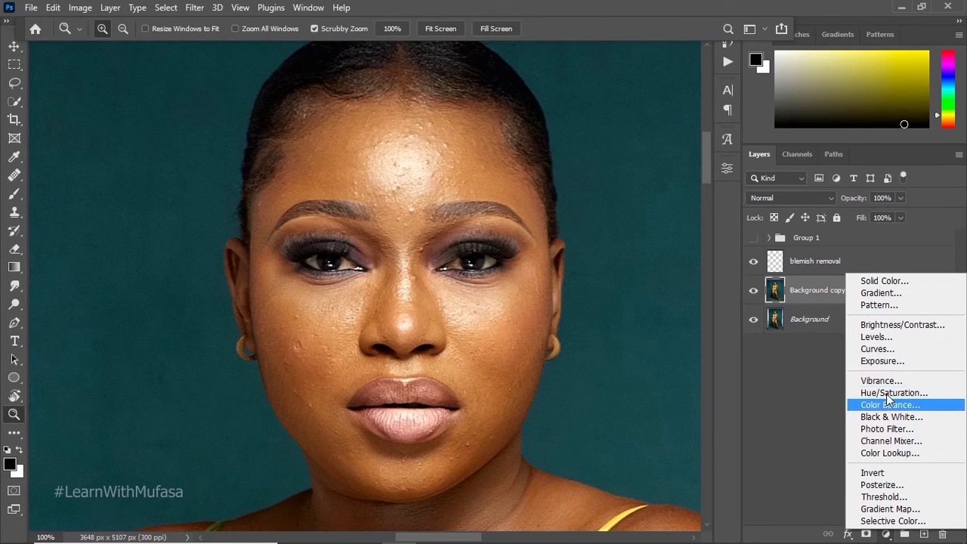
left_click(891, 416)
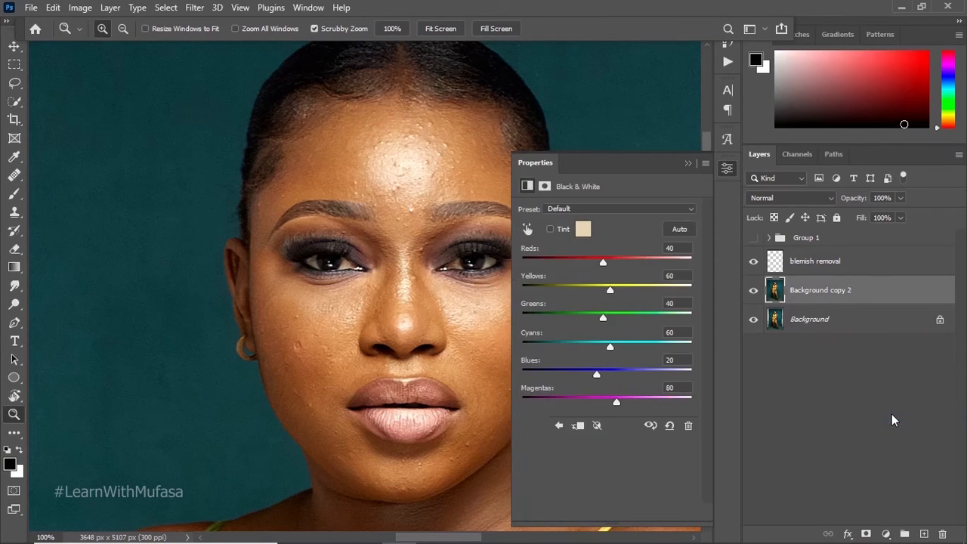
Step: Darken the skin in the Black & White adjustment by setting Reds to -127 and Yellows to 42
left_click_drag(602, 262, 601, 264)
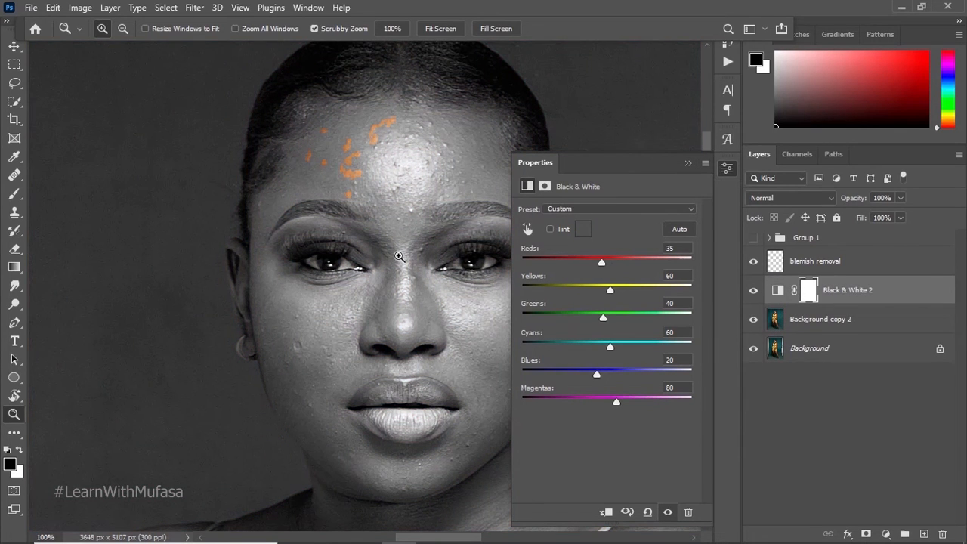
left_click_drag(400, 254, 370, 250)
left_click_drag(370, 250, 292, 286)
left_click(280, 231)
left_click(299, 223)
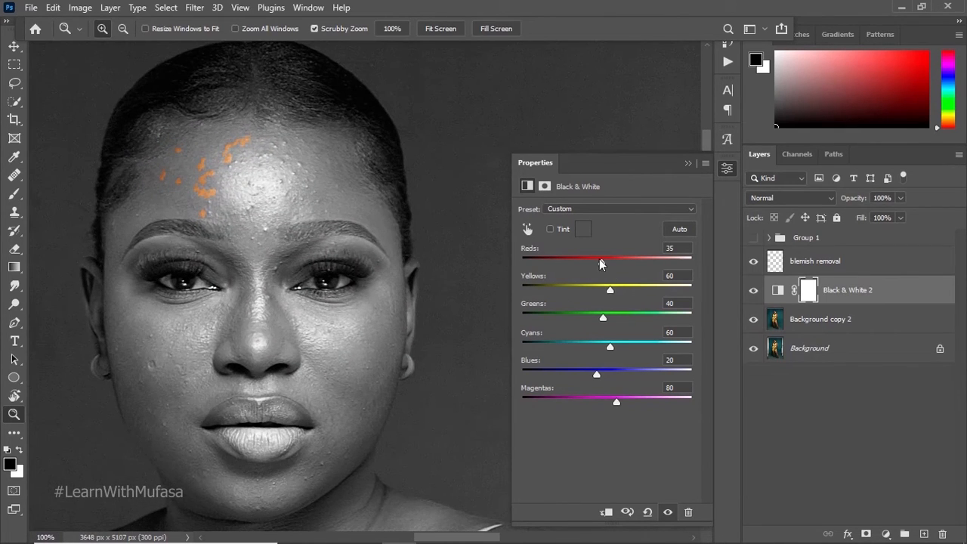
left_click_drag(600, 259, 545, 260)
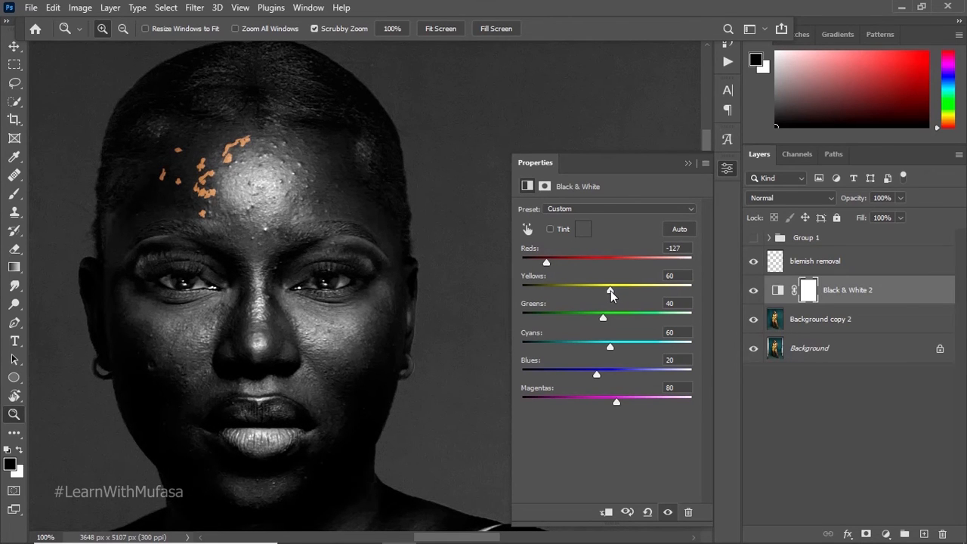
mouse_move(609, 290)
left_mouse_down()
mouse_move(618, 289)
mouse_move(596, 289)
mouse_move(620, 287)
mouse_move(603, 289)
left_mouse_up()
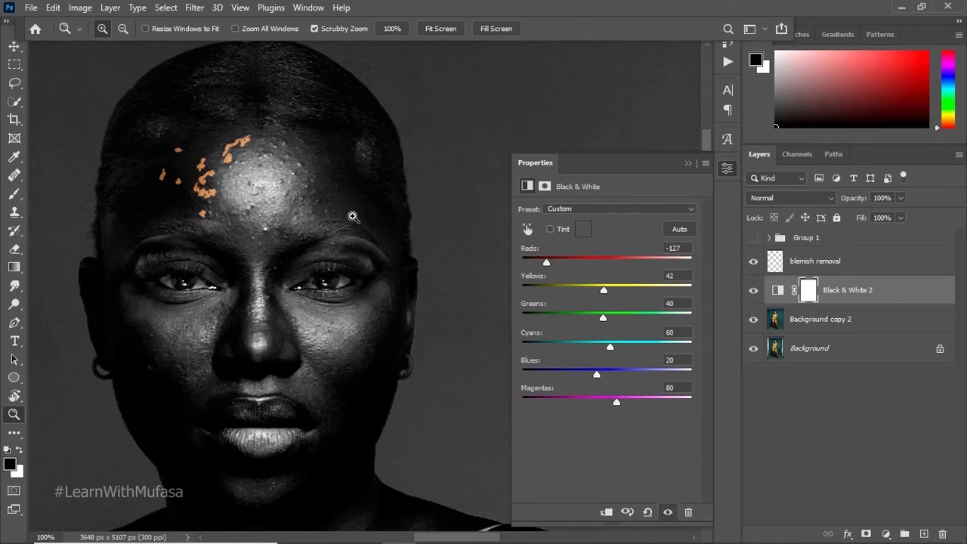
Step: Compare the face with and without the Black & White adjustment, and set its Reds to -102
left_click(751, 292)
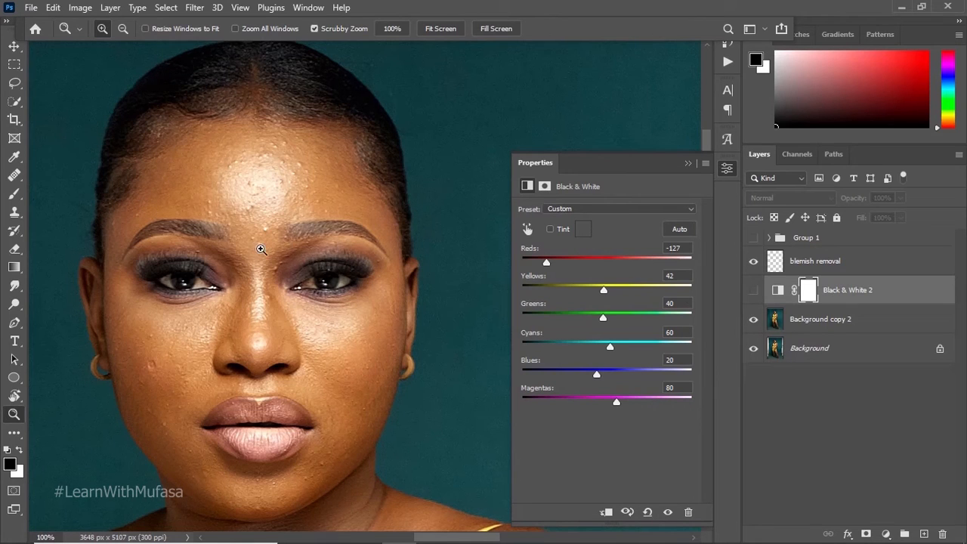
left_click(753, 290)
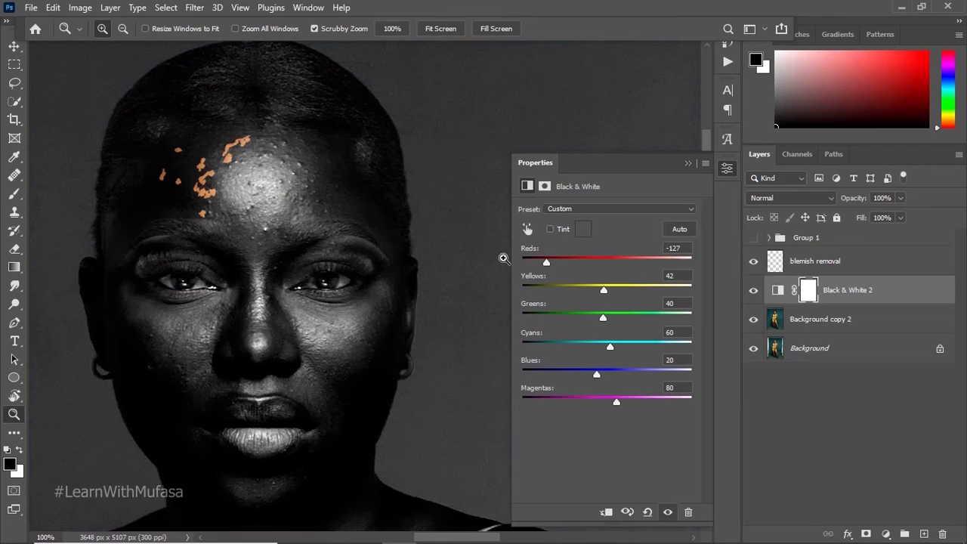
mouse_move(545, 259)
left_mouse_down()
mouse_move(553, 264)
mouse_move(538, 264)
mouse_move(554, 265)
mouse_move(538, 266)
mouse_move(555, 267)
left_mouse_up()
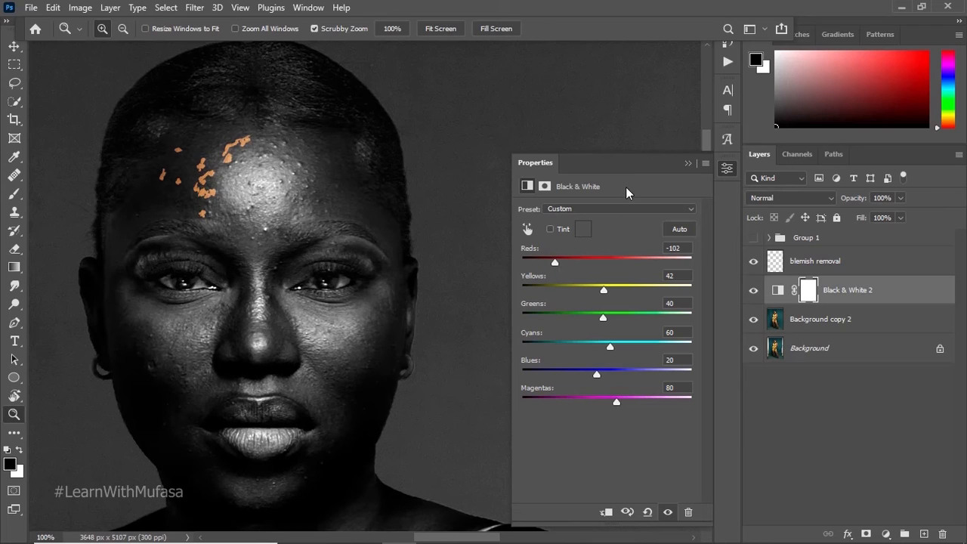
Step: Move the blemish removal layer directly below the Black & White 2 adjustment layer
left_click(811, 295)
left_click(782, 264)
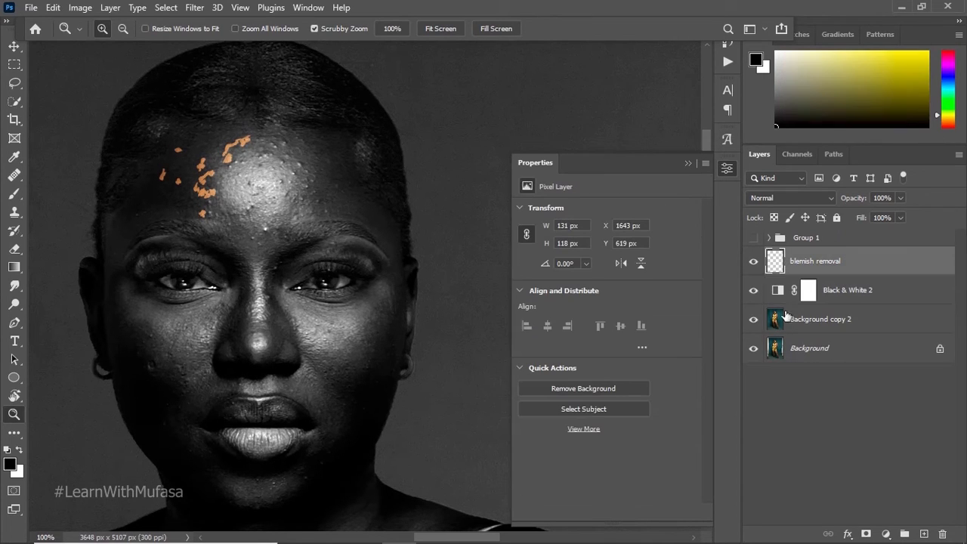
left_click_drag(789, 261, 831, 306)
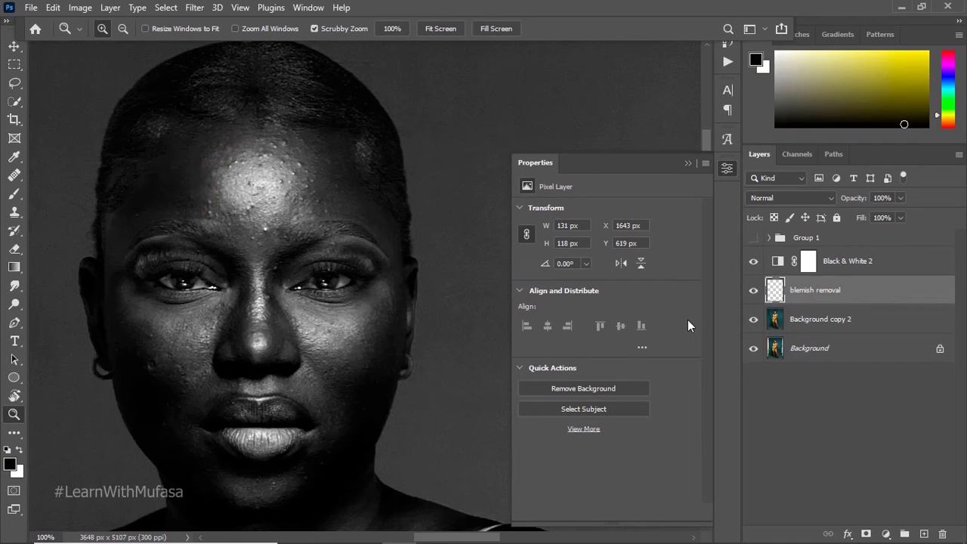
Step: Heal the bumps between the eyebrows on the blemish removal layer, using the Healing Brush with samples of nearby clean skin
left_click(23, 174)
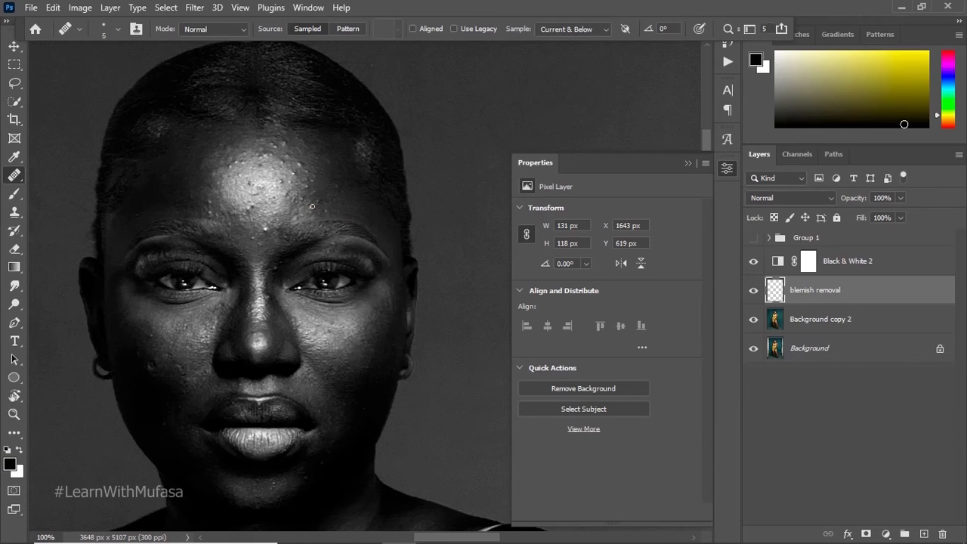
key("alt")
left_click(269, 237, "alt")
left_click(255, 250, "alt")
left_click(259, 245)
left_click(265, 258, "alt")
left_click_drag(257, 244, 253, 238)
left_click(259, 248, "alt")
left_click(252, 237)
left_click(259, 253, "alt")
left_click(254, 240)
Step: Heal the spots between the inner end of the right eyebrow and the upper bridge of the nose
left_click(278, 247, "alt")
left_click(288, 243)
left_click(270, 259, "alt")
left_click(273, 269)
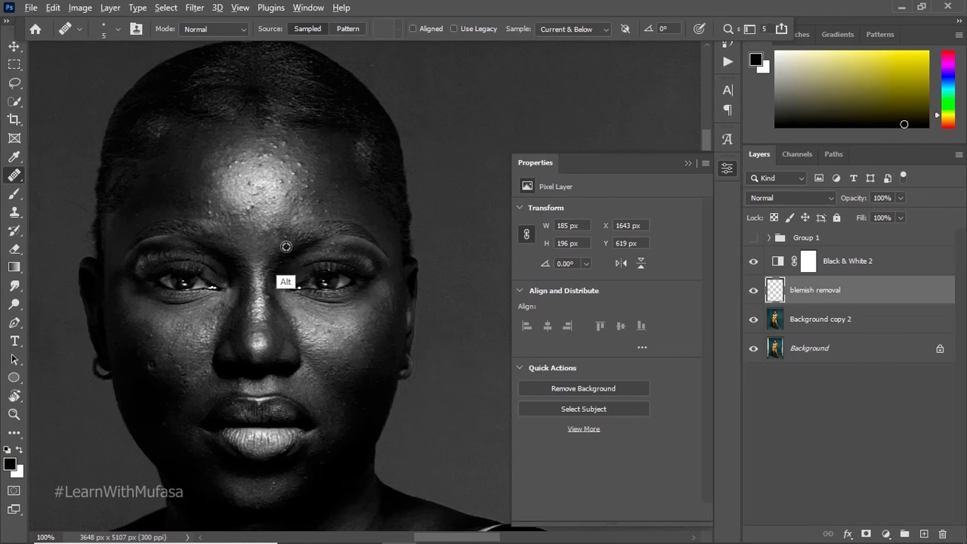
Step: Heal the spots on the forehead above the right eyebrow with clean skin sampled beside them
left_click(339, 213, "alt")
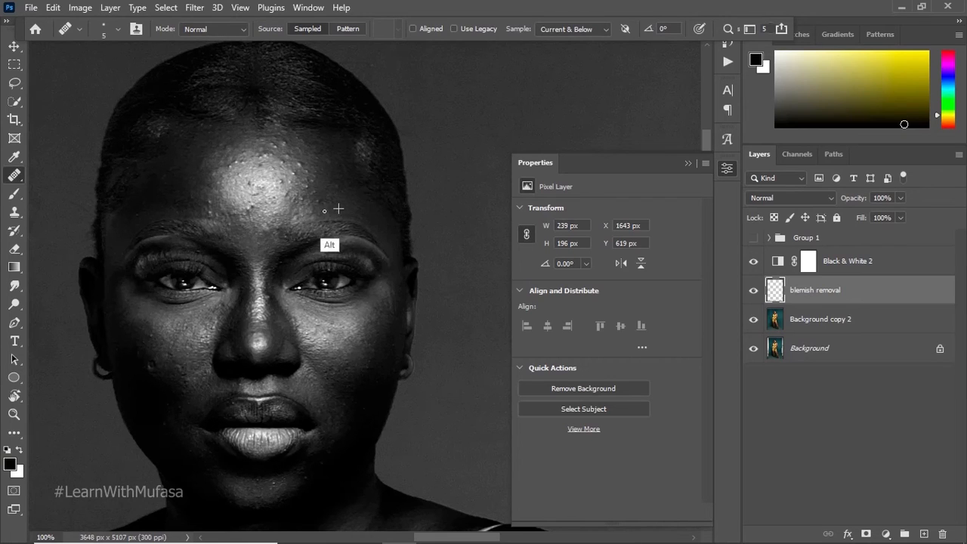
left_click(326, 208, "alt")
left_click(317, 204)
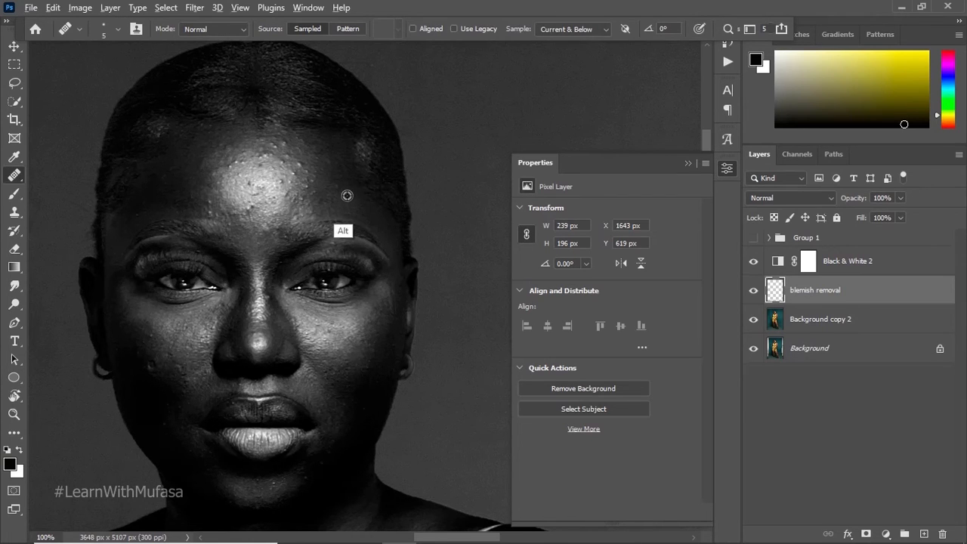
left_click(345, 196, "alt")
left_click(314, 195)
left_click_drag(314, 191, 311, 193)
Step: Heal the bumps along the right edge of the forehead highlight with samples of adjacent skin
left_click(324, 188, "alt")
left_click(308, 183)
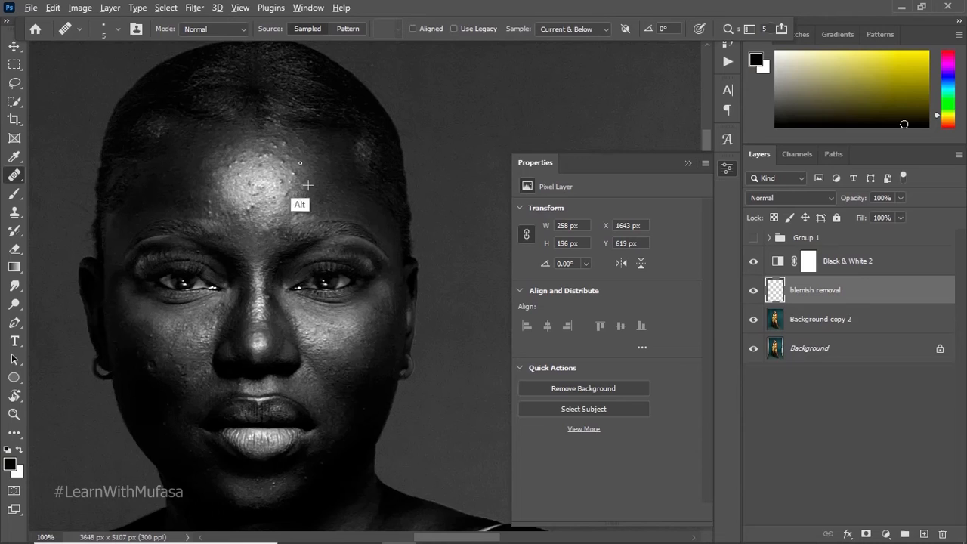
left_click(320, 186, "alt")
left_click(309, 171)
left_click(317, 189, "alt")
left_click(311, 176)
Step: Hide the Black & White 2 layer and compare the face with and without the blemish removal layer
left_click(753, 291)
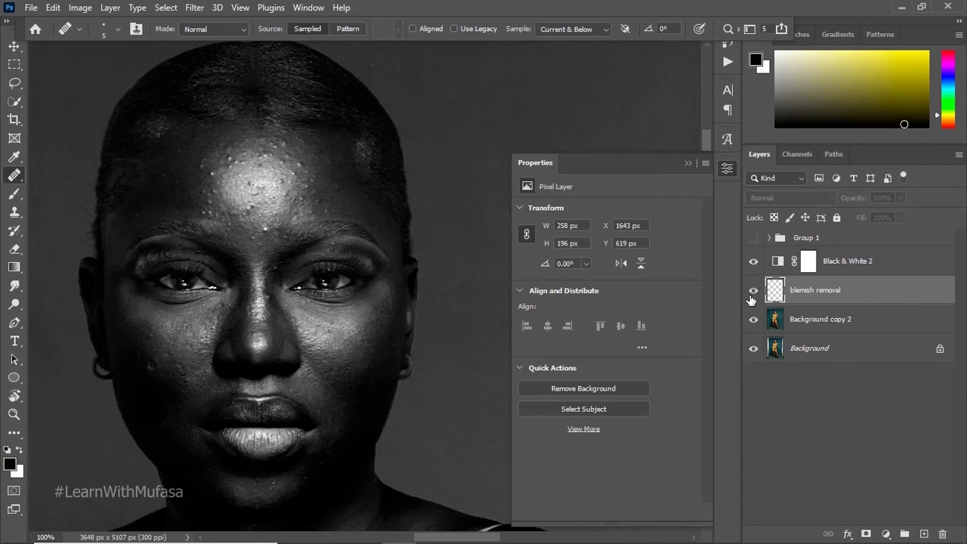
left_click(753, 292)
left_click(753, 260)
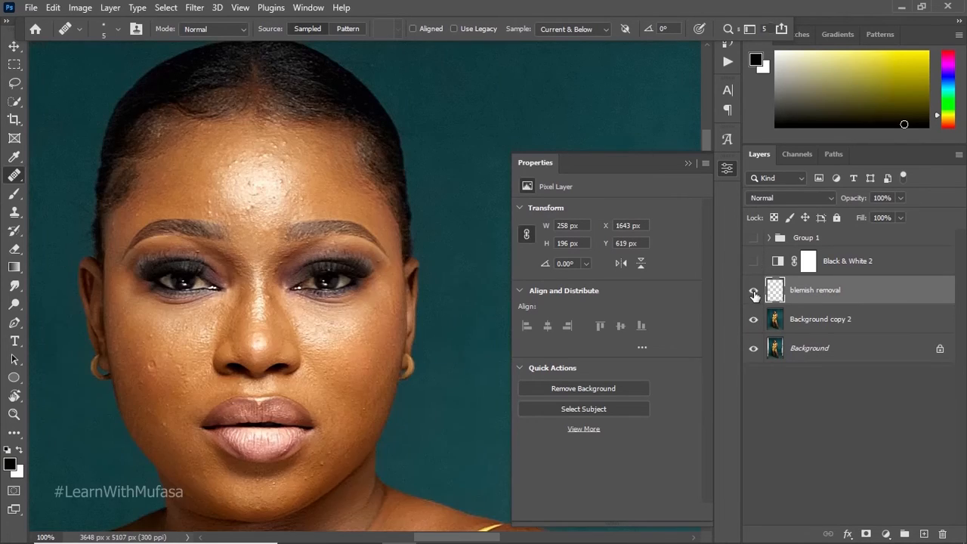
left_click(753, 292)
left_click(753, 292)
left_click(752, 291)
left_click(753, 292)
left_click(687, 164)
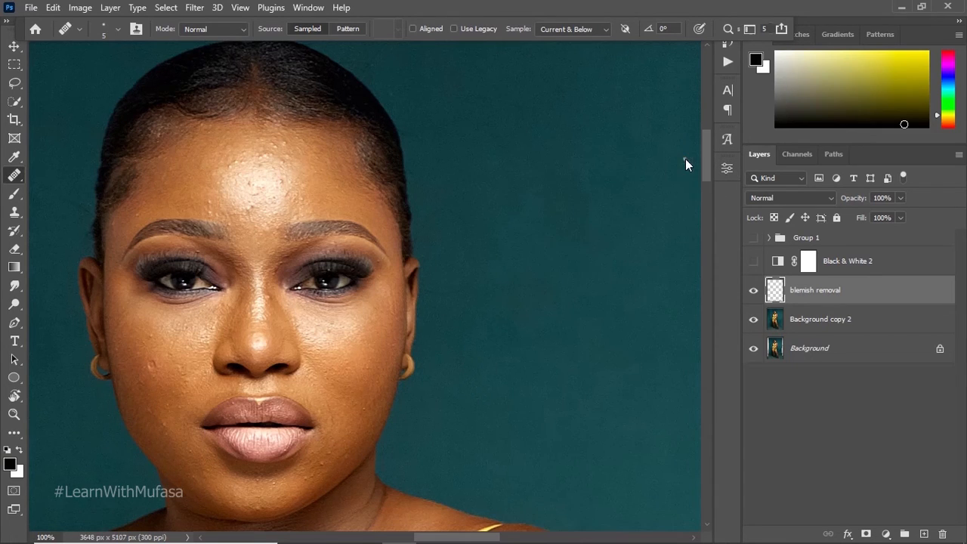
Step: Rename the Background copy 2 layer as "backround fix"
left_click(808, 321)
double_click(808, 320)
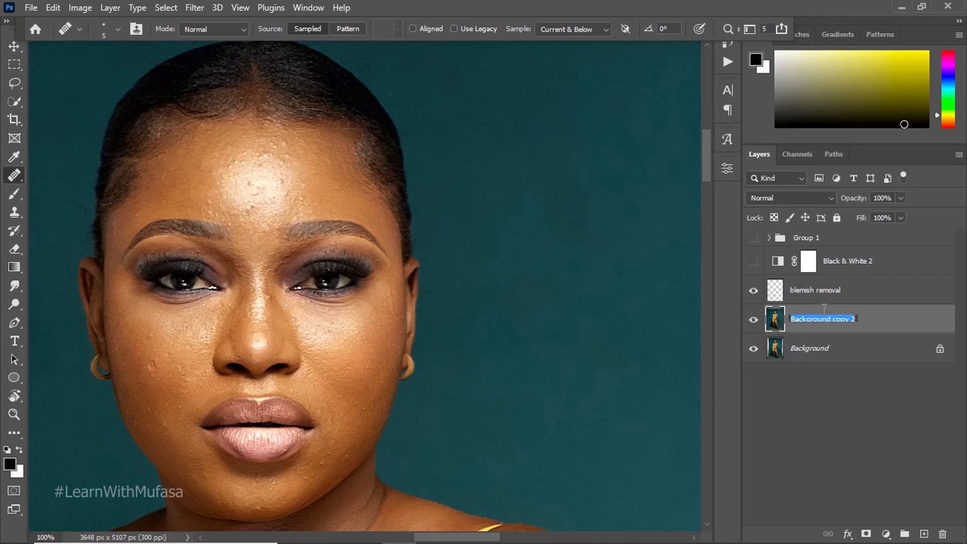
type("backround fix")
left_click(794, 416)
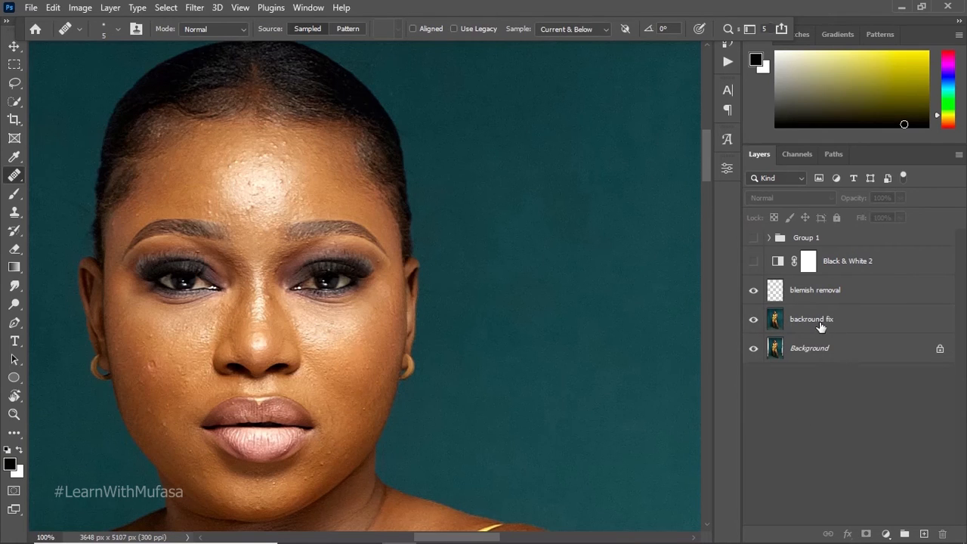
left_click(817, 327)
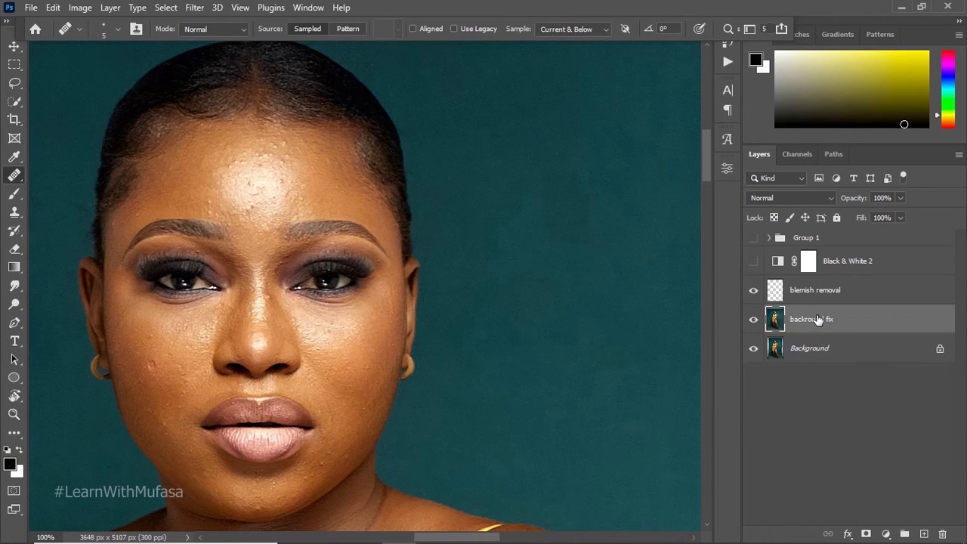
Step: Show the Black & White 2 layer and Group 1 over the portrait
key("z")
left_click(460, 229, "alt")
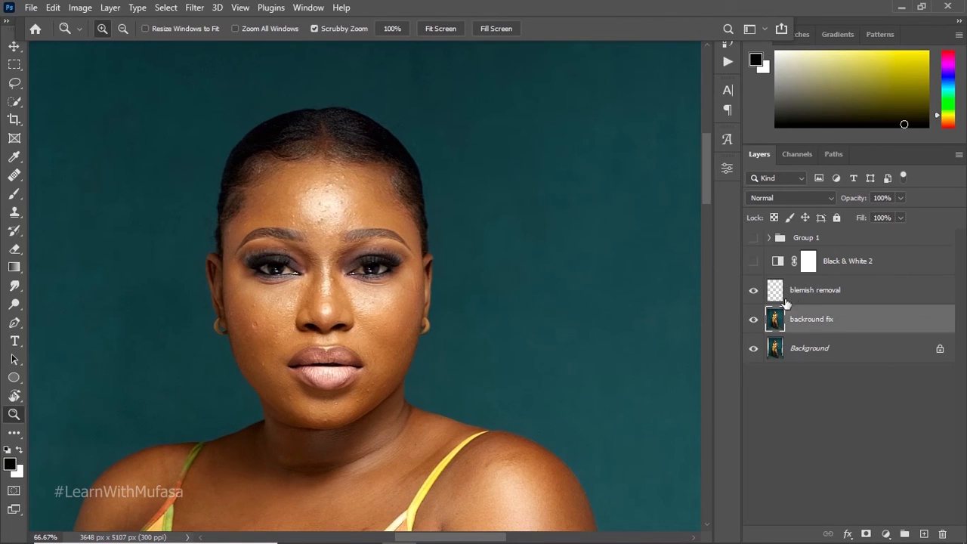
left_click(785, 300)
left_click(754, 261)
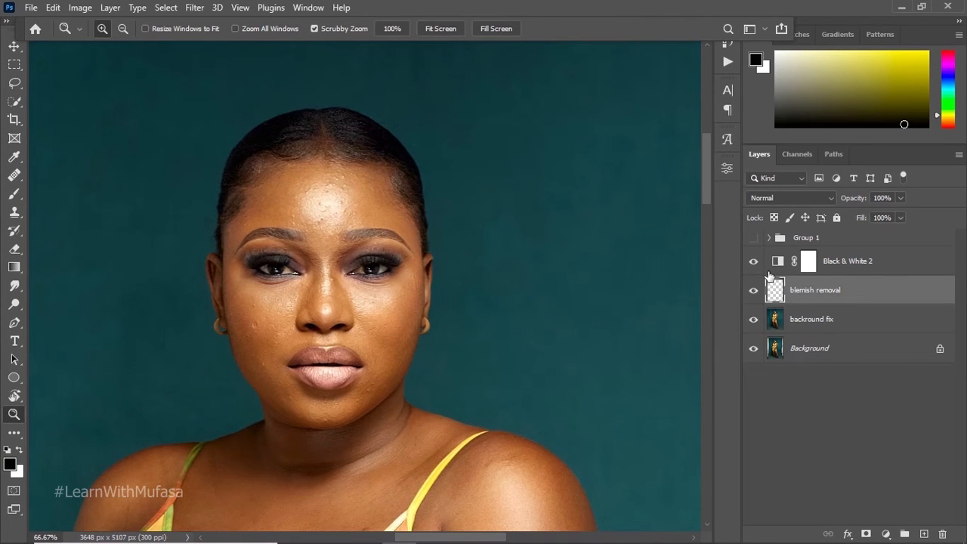
left_click(752, 238)
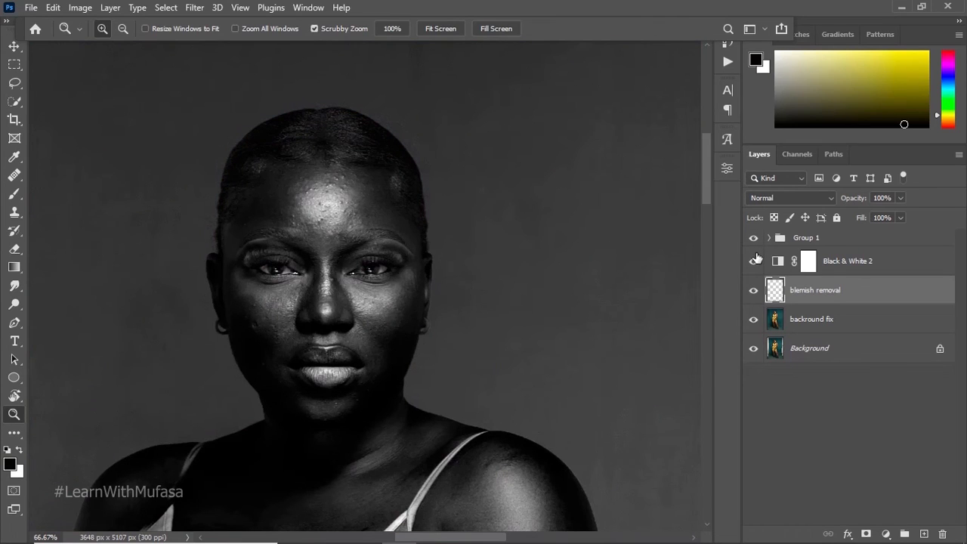
Step: Delete the Black & White 2, blemish removal and backround fix layers
left_click(839, 268)
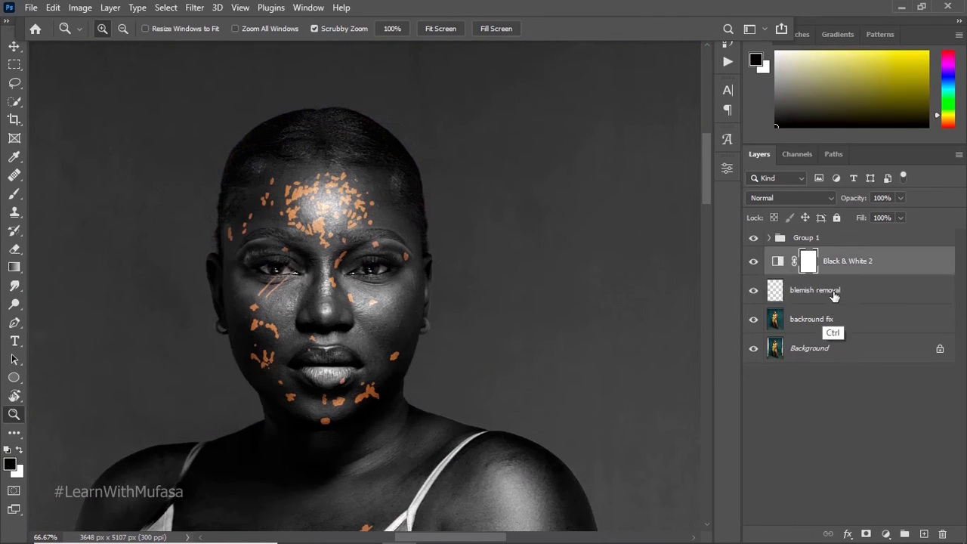
left_click(833, 295, "ctrl")
left_click(822, 319, "ctrl")
key("Delete")
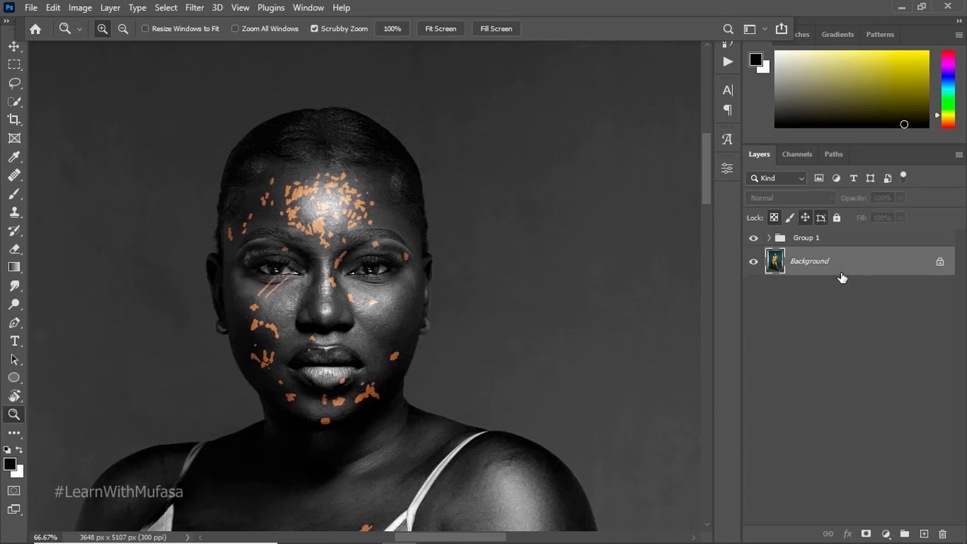
Step: Expand Group 1 and hide its Black & White 1 adjustment layer to show the retouched portrait in colour
left_click(768, 237)
left_click(768, 238)
left_click(768, 238)
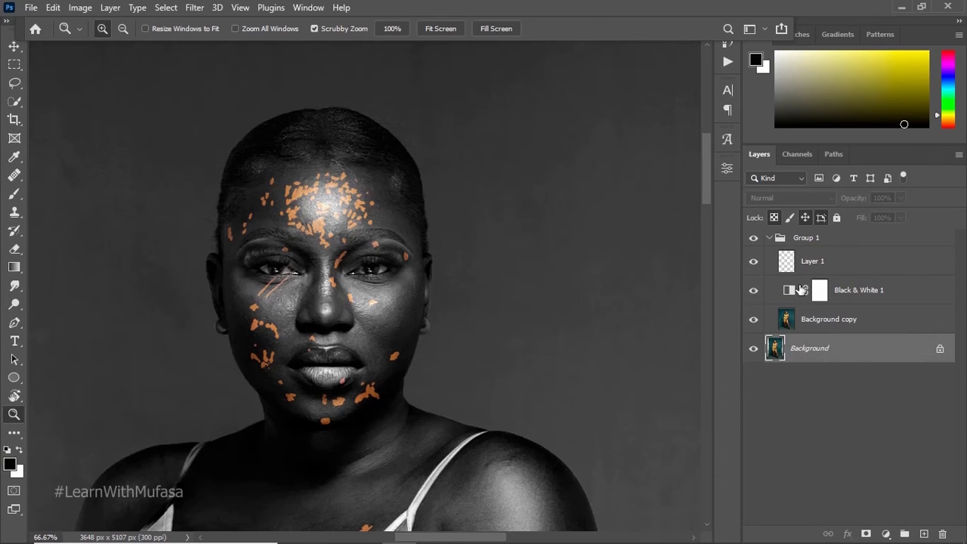
left_click(765, 237)
left_click(753, 238)
left_click(753, 239)
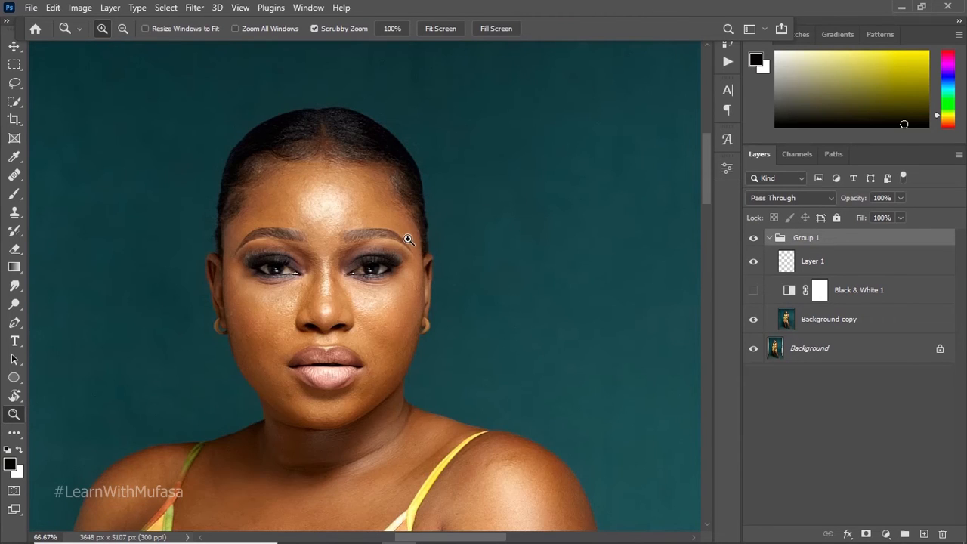
Step: Heal the remaining spots on the left cheek beside the nose on Layer 1 with the Healing Brush
left_click_drag(347, 251, 624, 243)
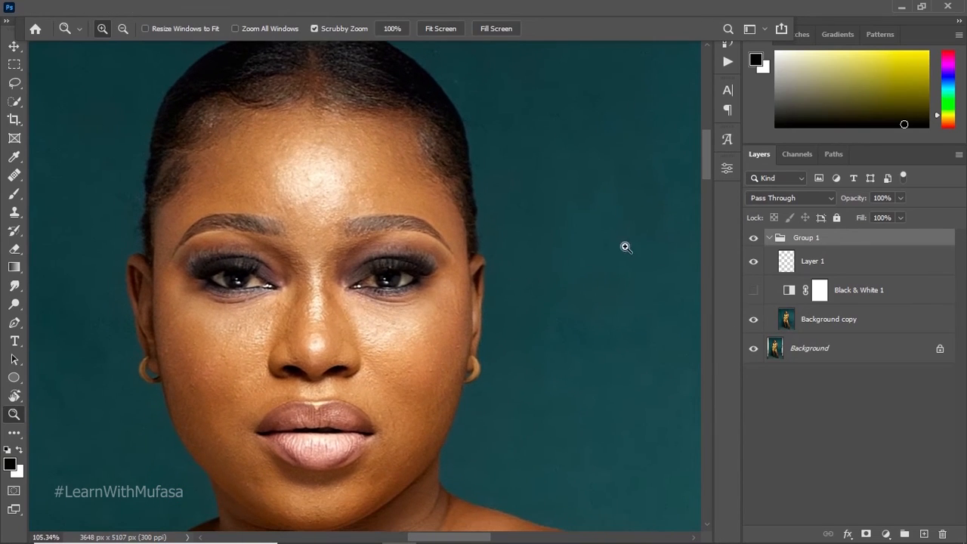
left_click(753, 263)
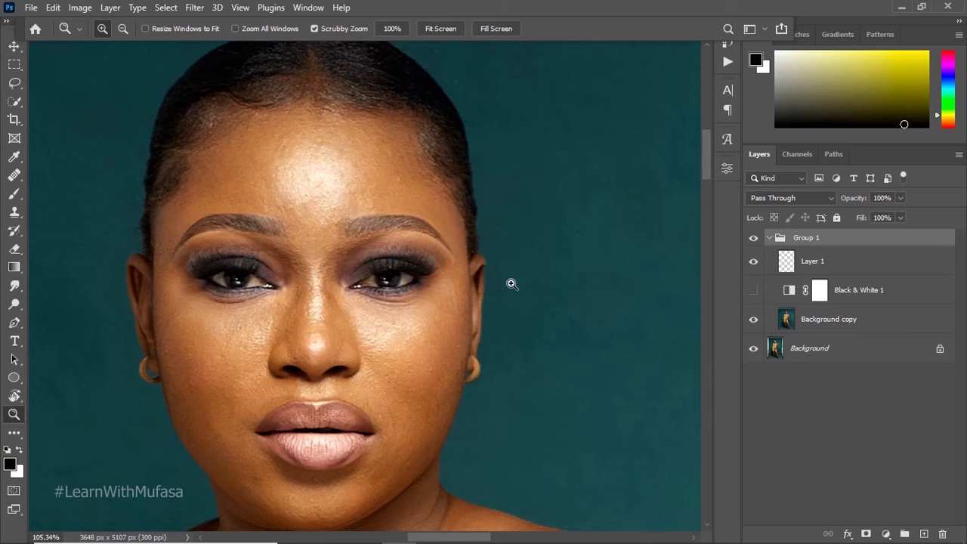
left_click(816, 268)
key("j")
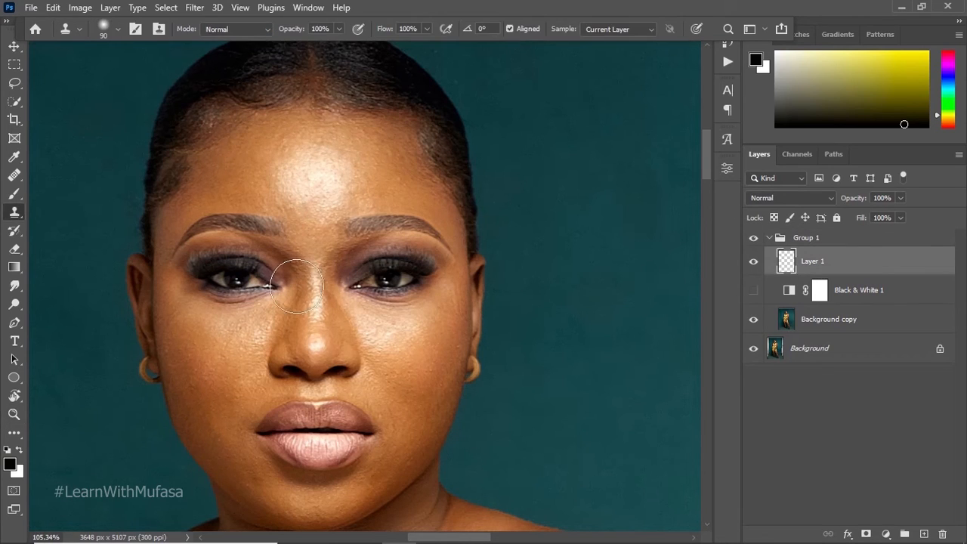
left_click(254, 331, "alt")
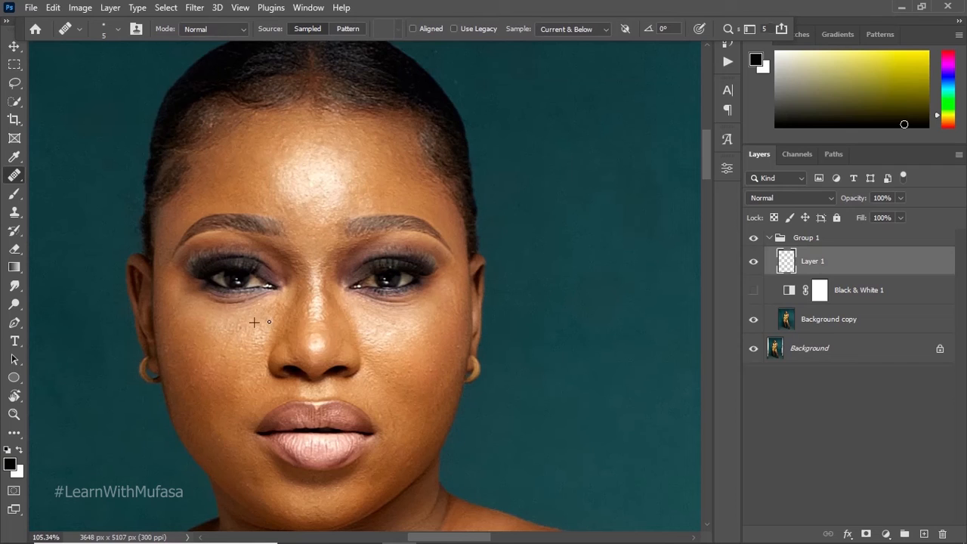
left_click(269, 338, "alt")
left_click(244, 327)
left_click(263, 331, "alt")
left_click_drag(242, 329, 239, 331)
left_click(248, 330, "alt")
left_click(271, 320, "alt")
left_click_drag(280, 308, 272, 303)
Step: Examine the retouched skin on the face, neck and shoulders at different magnifications
key("z")
left_click_drag(397, 348, 353, 355)
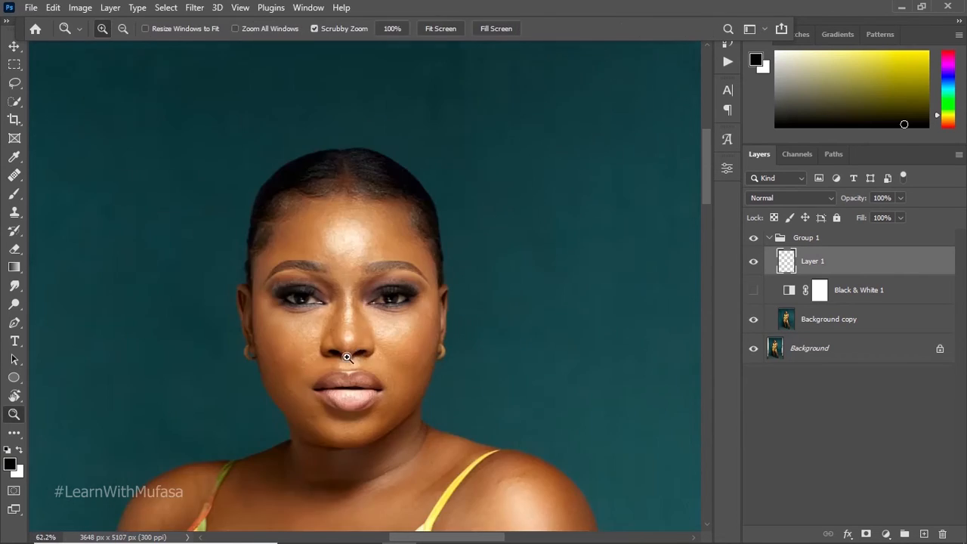
left_click_drag(420, 308, 334, 345)
left_click_drag(380, 195, 375, 261)
left_click_drag(397, 151, 417, 233)
left_click_drag(453, 268, 525, 224)
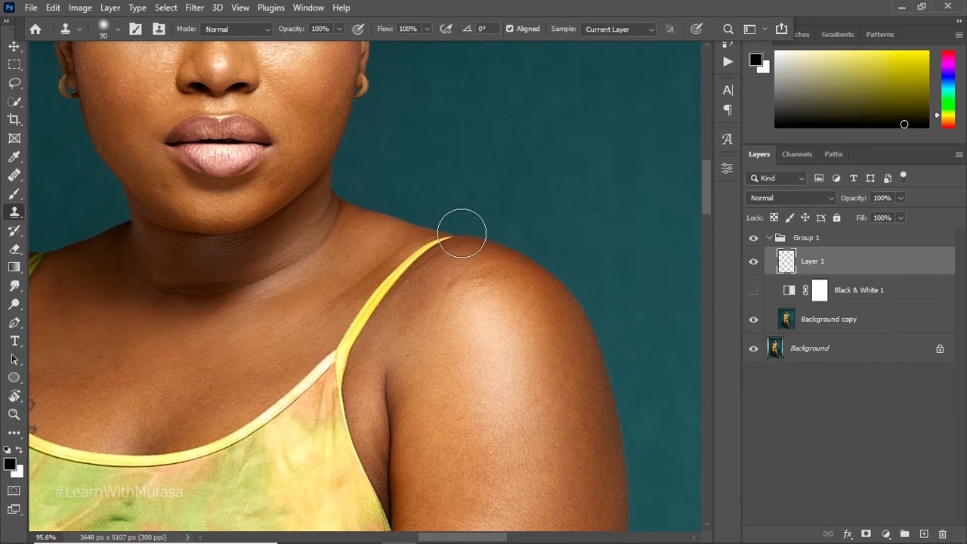
mouse_move(447, 220)
left_mouse_down()
mouse_move(386, 213)
mouse_move(411, 228)
mouse_move(355, 227)
mouse_move(485, 225)
left_mouse_up()
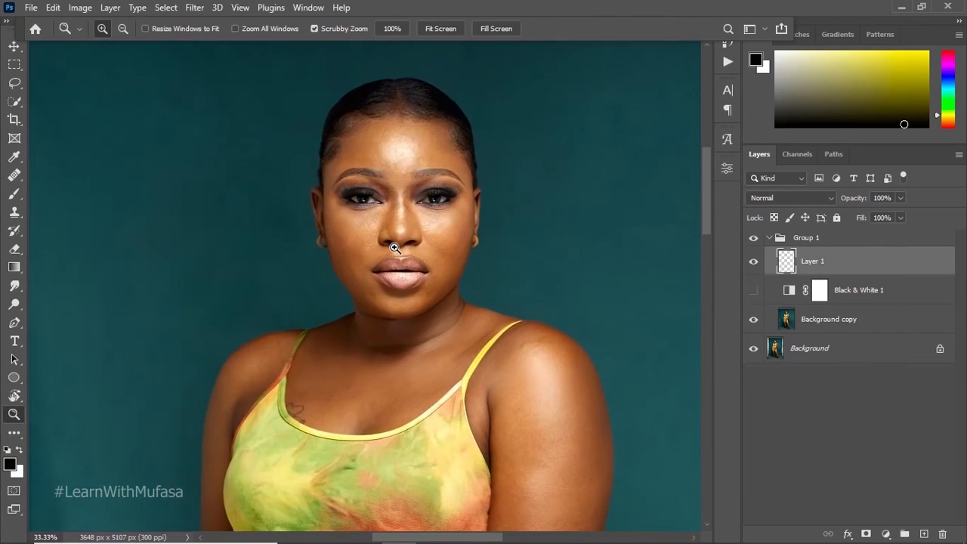
left_click_drag(425, 178, 458, 183)
left_click_drag(458, 183, 415, 205)
left_click(415, 205)
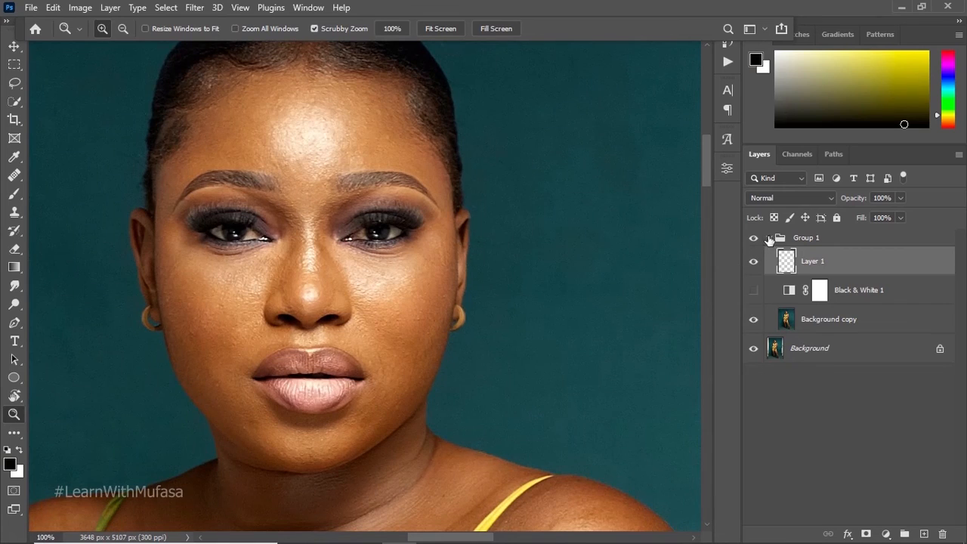
Step: Collapse Group 1 and add a Vibrance adjustment layer above it with Saturation set to -100
left_click(769, 239)
left_click(884, 533)
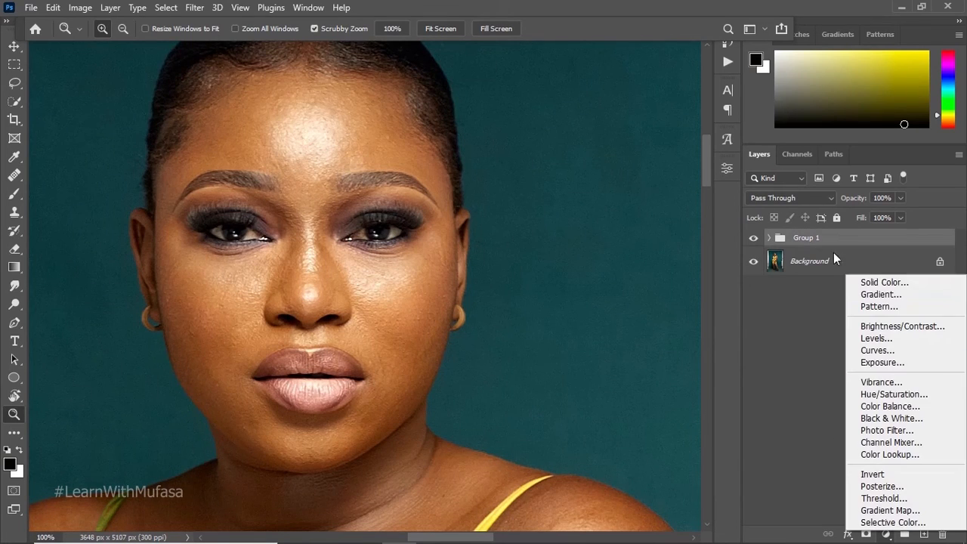
left_click(880, 383)
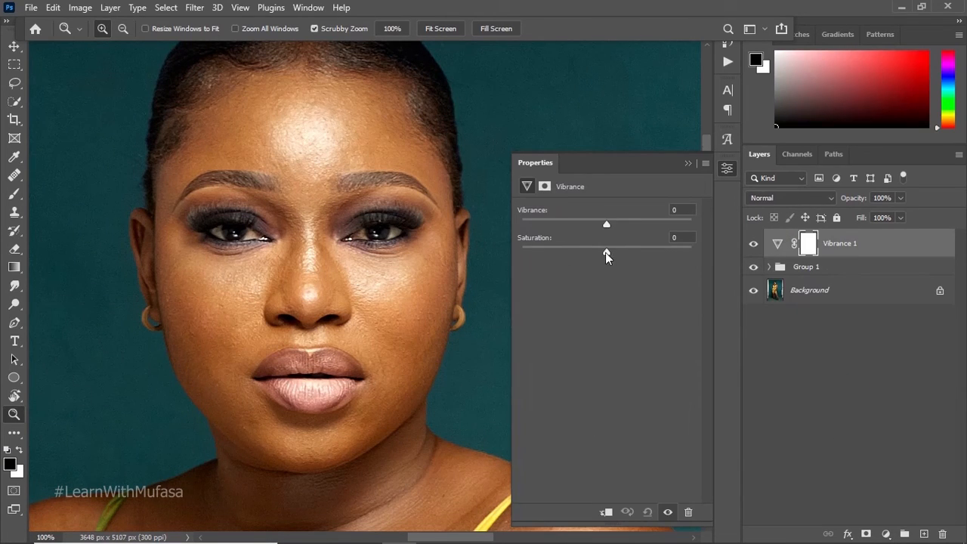
left_click_drag(602, 252, 471, 244)
double_click(687, 163)
Step: Invert the Vibrance 1 mask to black and paint over the whites of both eyes in white with a size 9 brush
left_click_drag(229, 266, 398, 289)
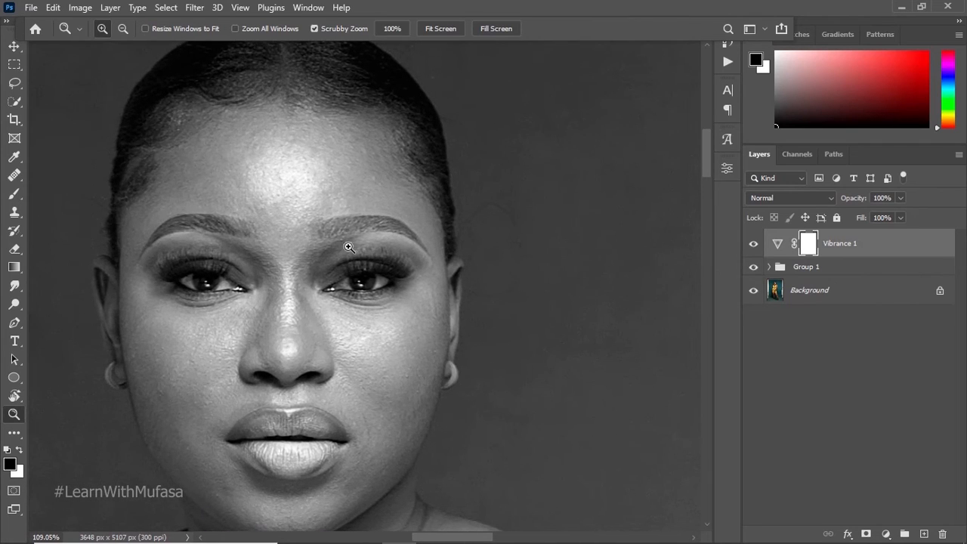
key("ctrl+i")
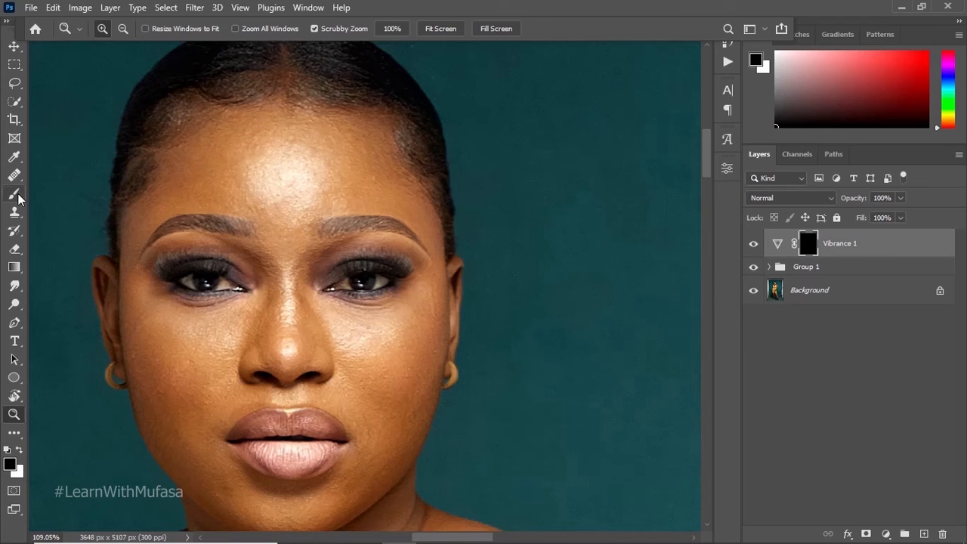
key("b")
key("[")
key("[")
key("[")
key("[")
key("[")
key("[")
key("[")
key("[")
key("[")
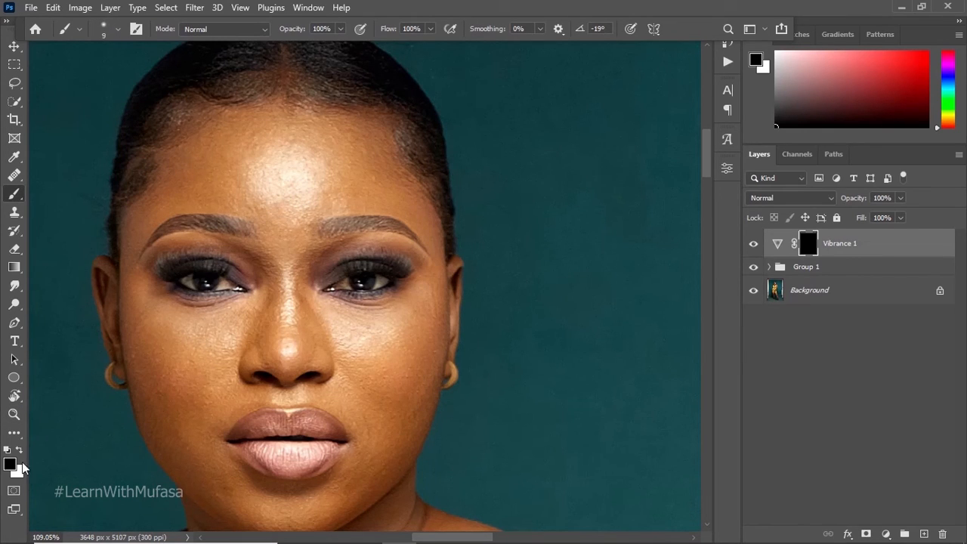
key("x")
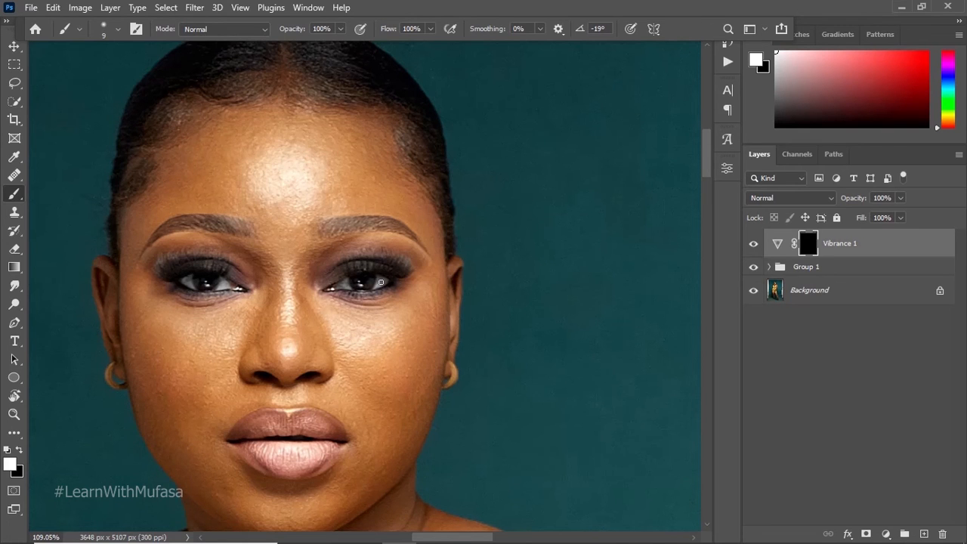
key("z")
mouse_move(338, 272)
left_mouse_down()
mouse_move(354, 253)
mouse_move(309, 295)
mouse_move(341, 268)
left_mouse_up()
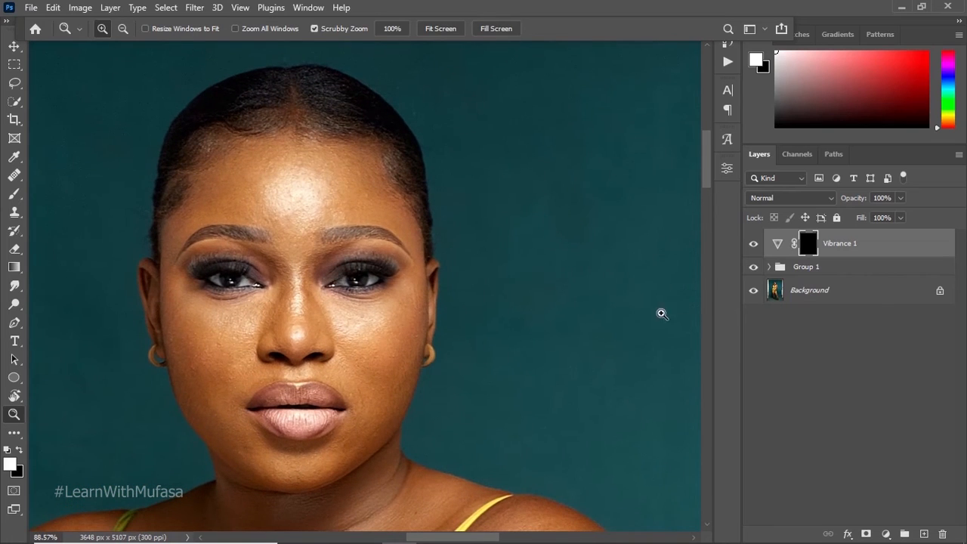
Step: Add a Photo Filter adjustment layer with Cooling Filter (82) and replace its mask with a copy of the Vibrance 1 mask
left_click(884, 533)
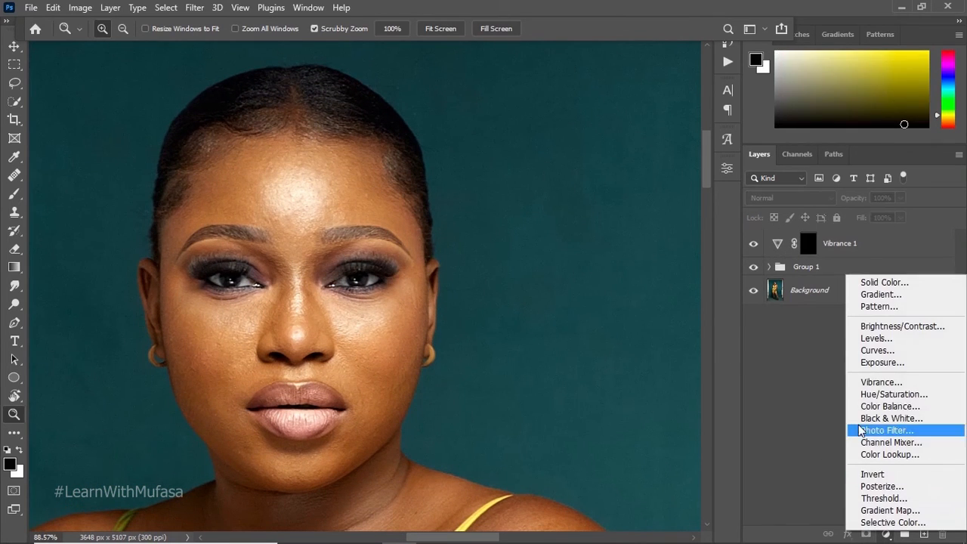
left_click(906, 432)
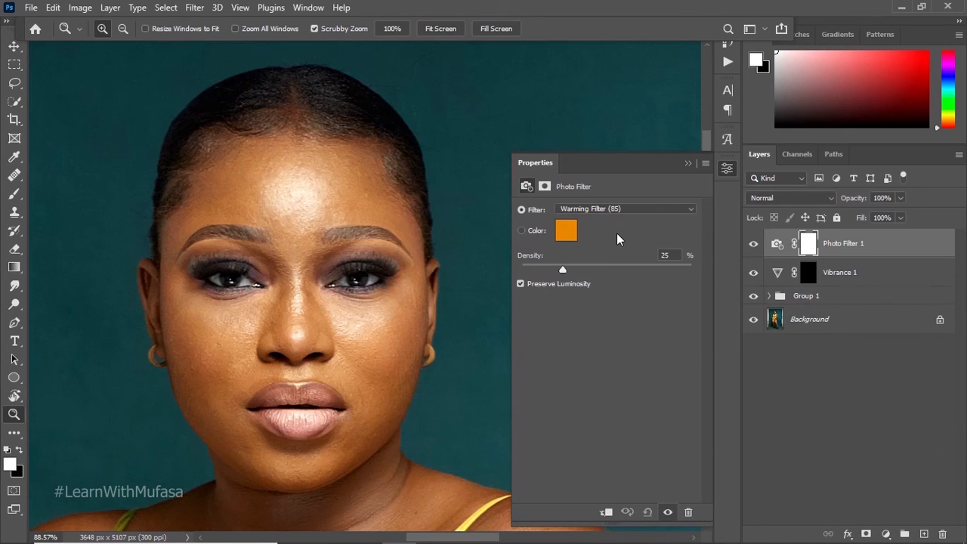
left_click(619, 209)
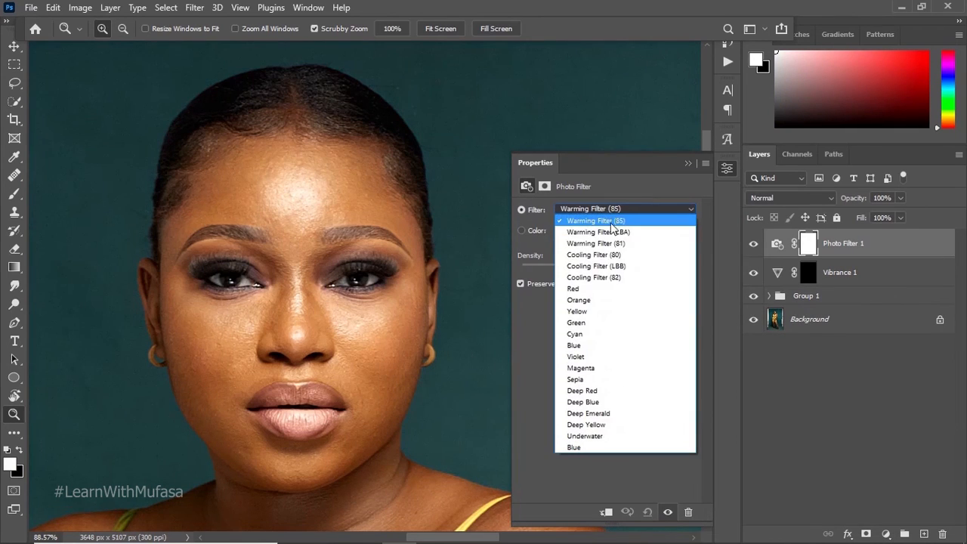
left_click(608, 277)
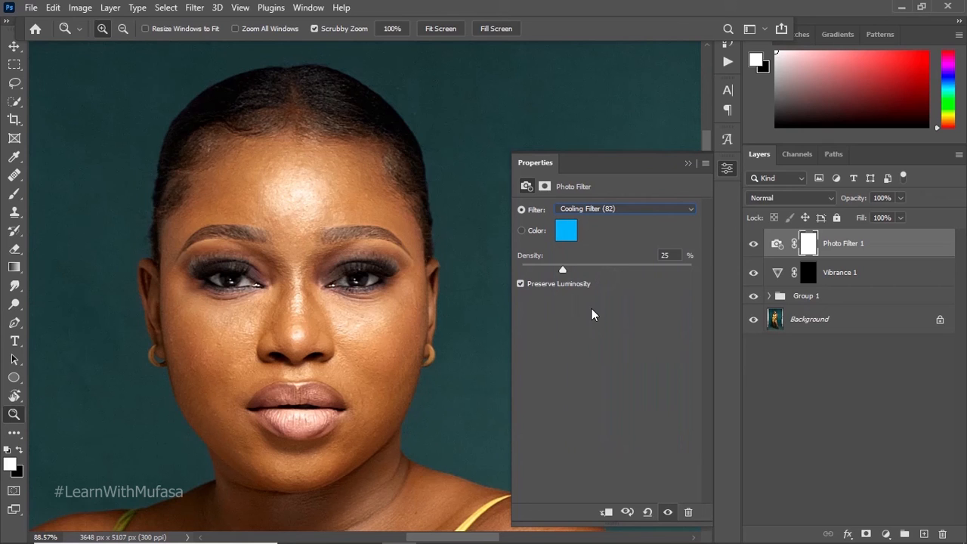
left_click_drag(805, 273, 809, 241)
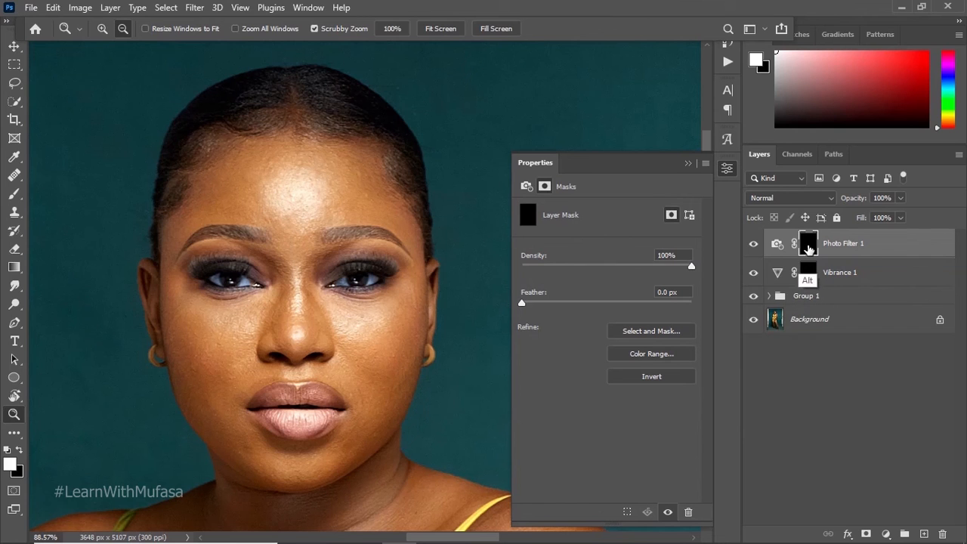
left_click_drag(240, 285, 287, 242)
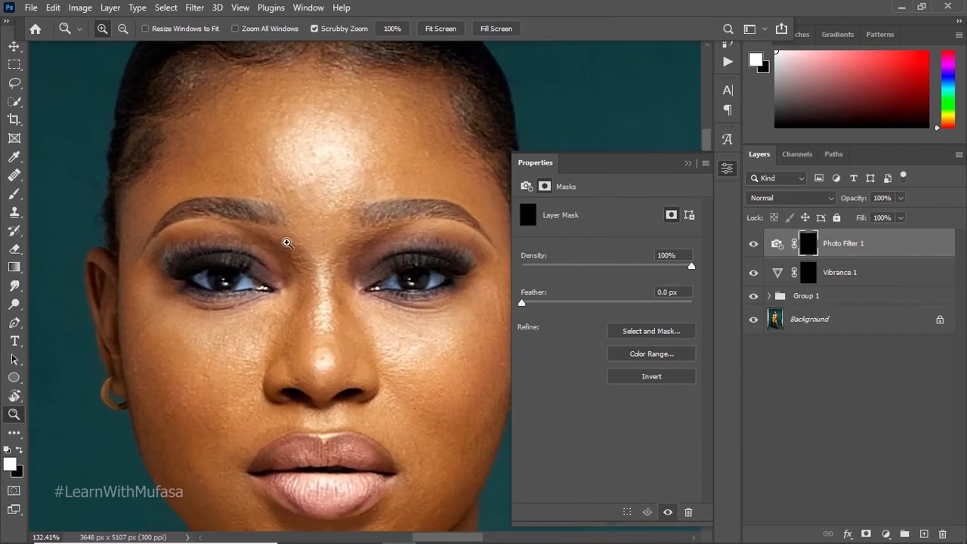
left_click(688, 164)
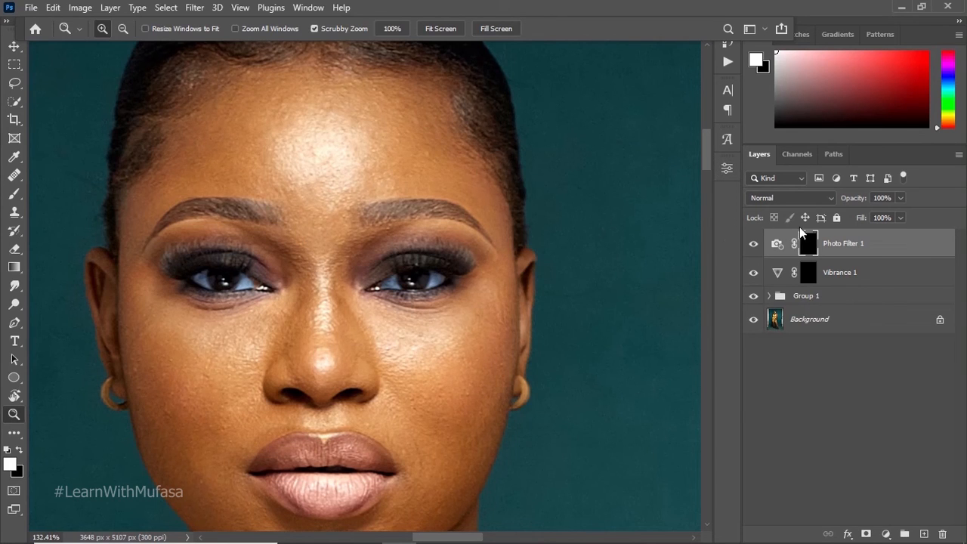
Step: Lower the opacity of the Vibrance 1 layer to 84%
left_click(899, 217)
left_click(885, 276)
left_click(898, 199)
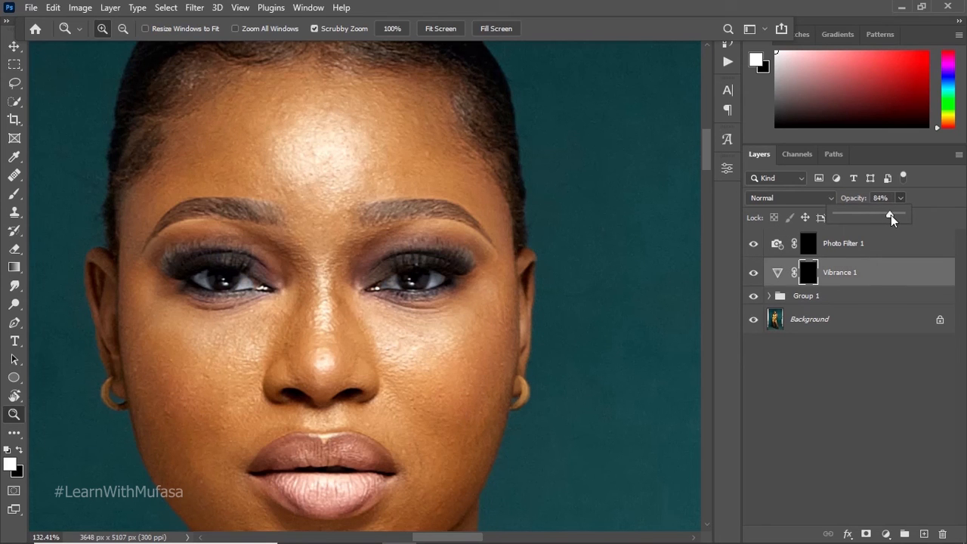
left_click(507, 234)
Step: Group the Photo Filter 1 and Vibrance 1 adjustment layers together above Group 1
left_click_drag(474, 243, 508, 199)
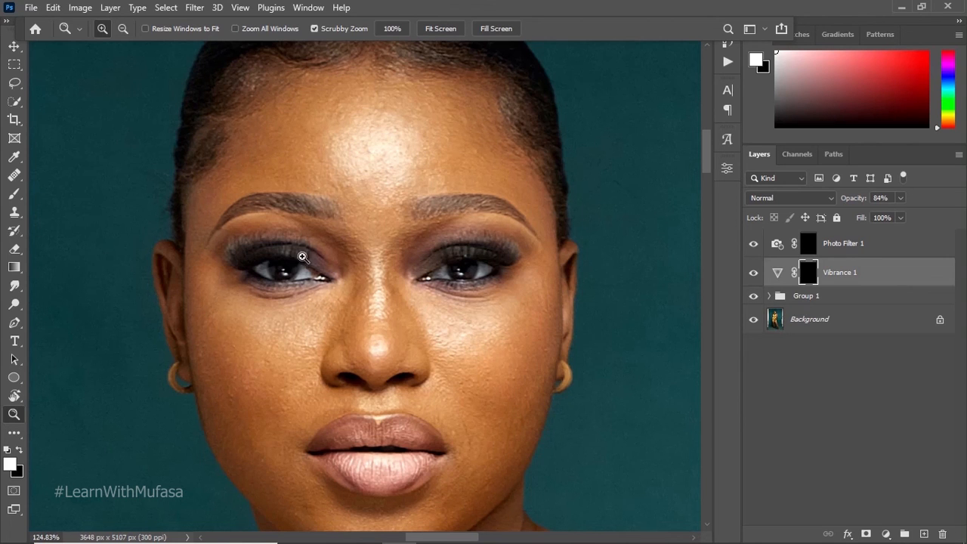
left_click_drag(431, 271, 409, 285)
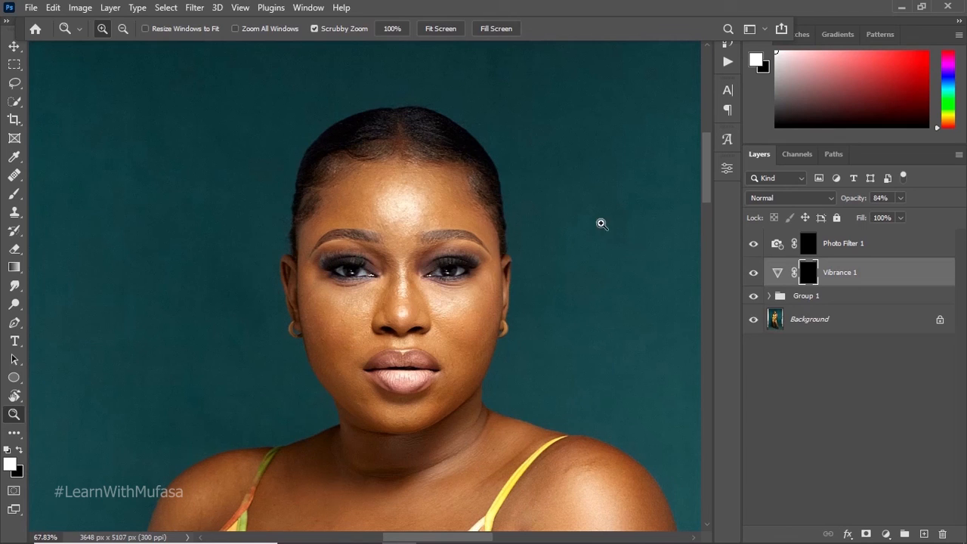
left_click(861, 249, "ctrl")
key("ctrl+g")
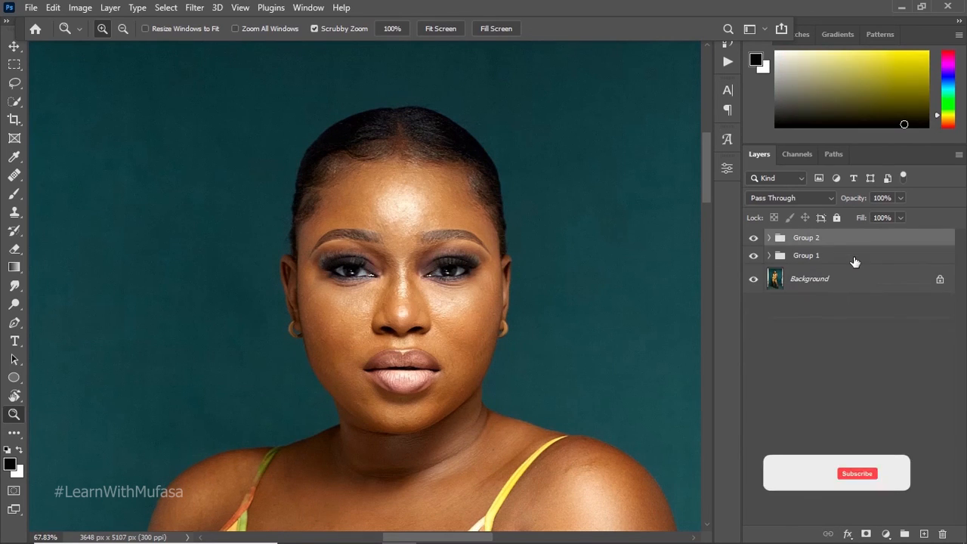
mouse_move(441, 253)
left_mouse_down()
mouse_move(509, 209)
mouse_move(441, 253)
left_mouse_up()
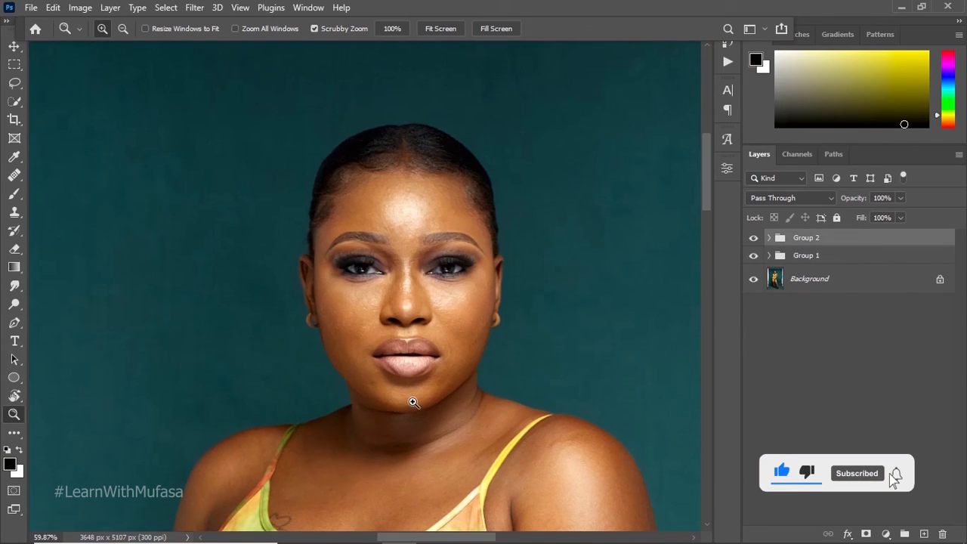
left_click_drag(438, 259, 459, 268)
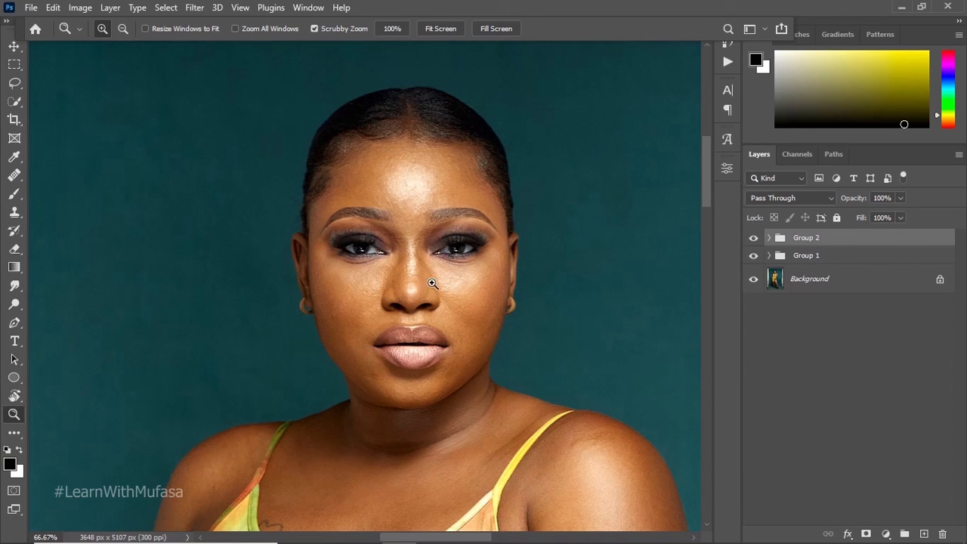
mouse_move(449, 224)
left_mouse_down()
mouse_move(491, 220)
mouse_move(449, 232)
left_mouse_up()
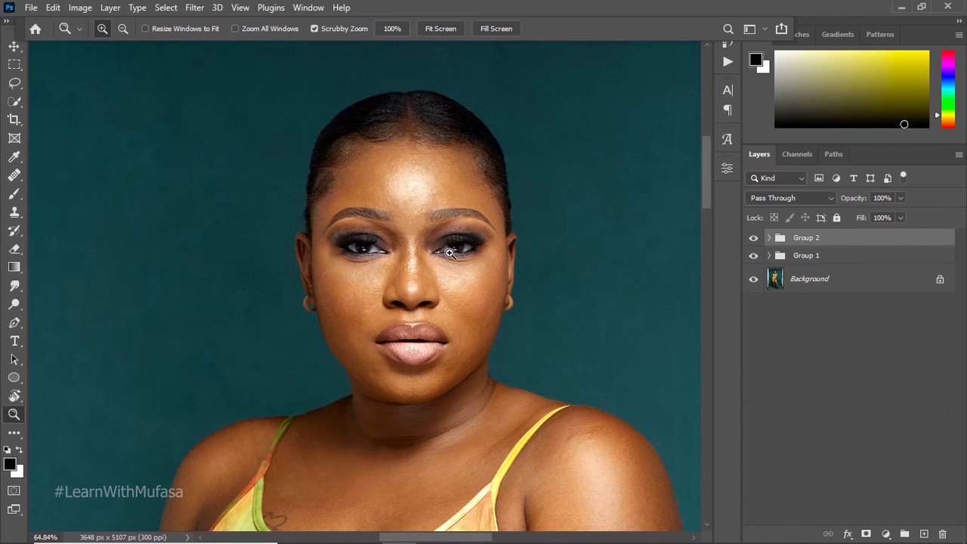
left_click_drag(426, 234, 453, 208)
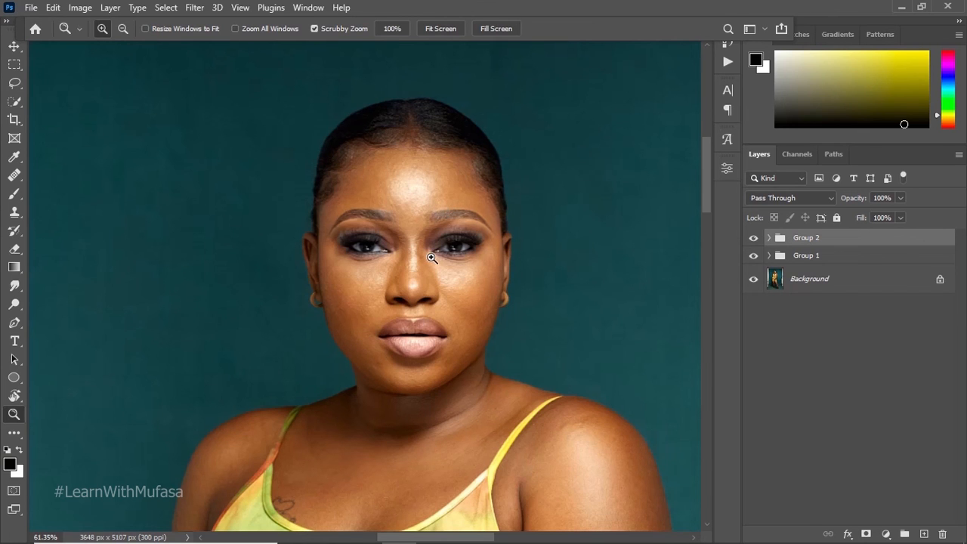
mouse_move(432, 255)
left_mouse_down()
mouse_move(460, 251)
mouse_move(438, 240)
left_mouse_up()
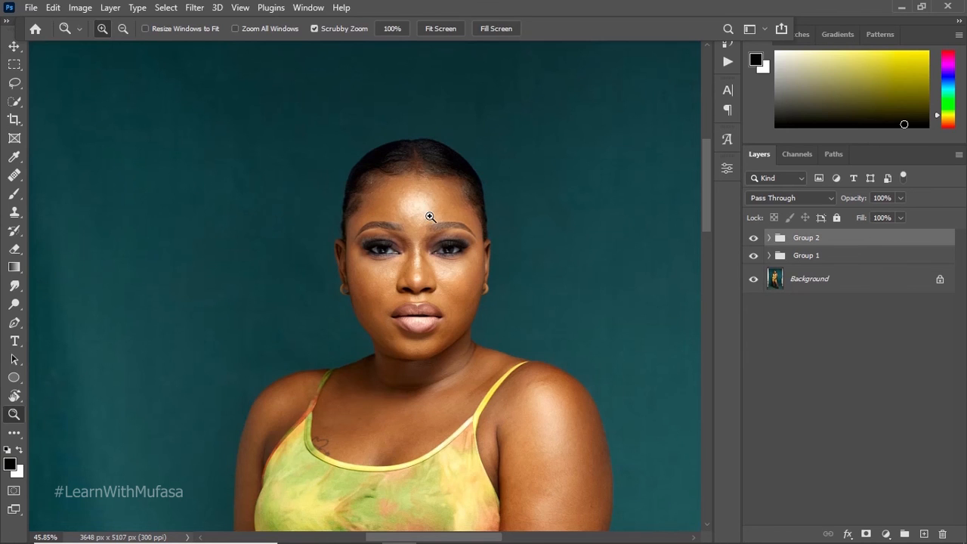
left_click_drag(431, 212, 450, 204)
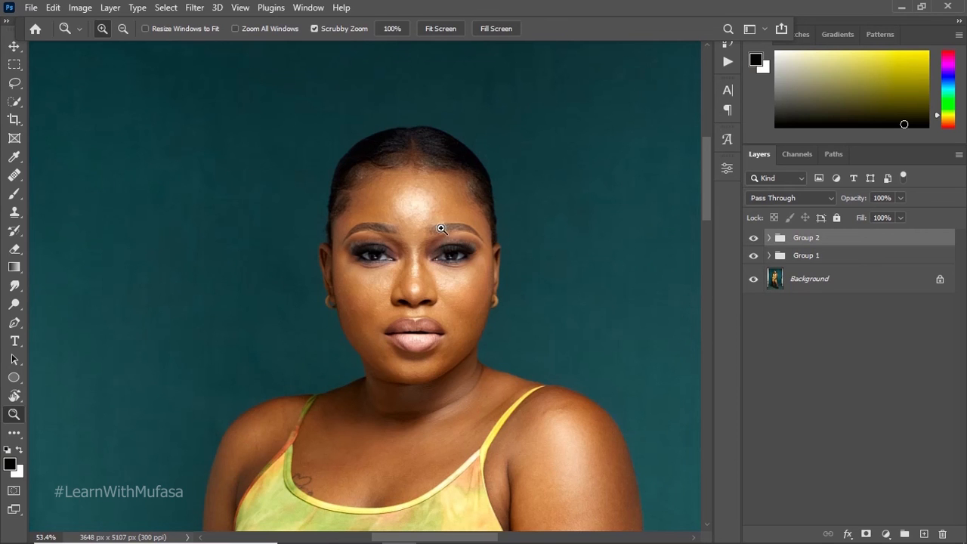
left_click_drag(441, 228, 426, 249)
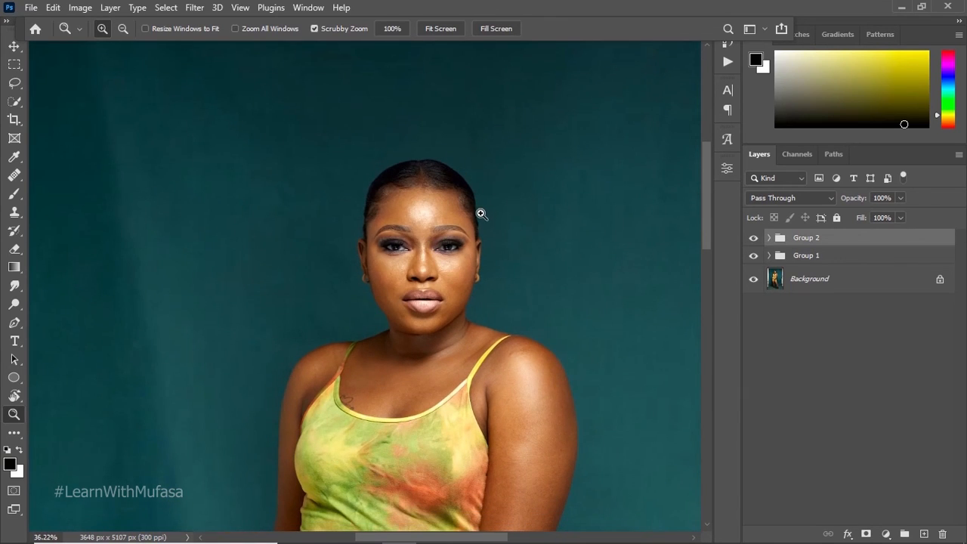